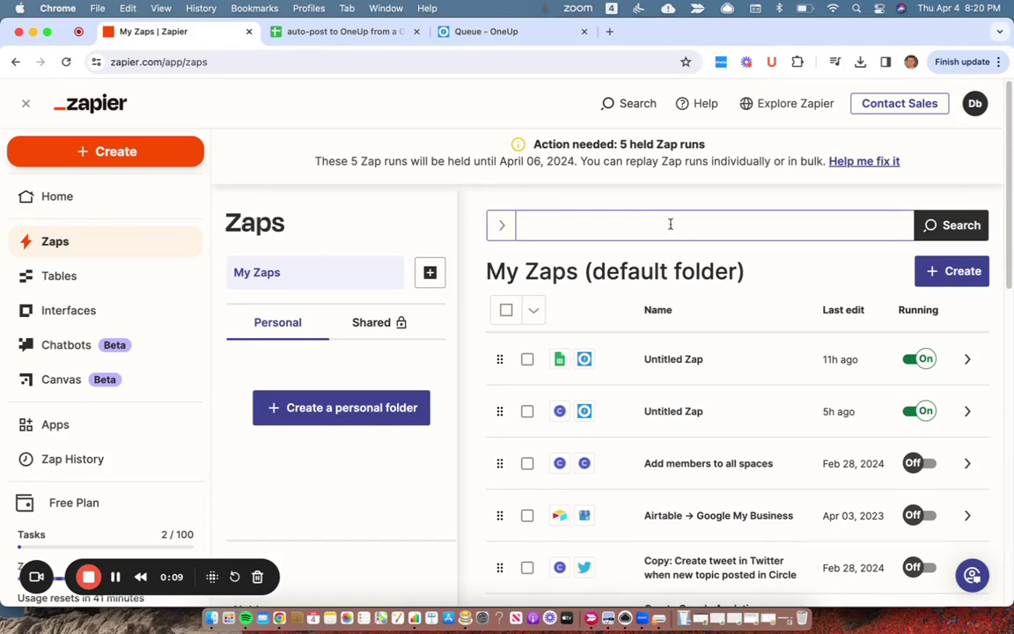
# Step: Create a new Zap and choose Google Sheets as its trigger app
pyautogui.click(945, 275)
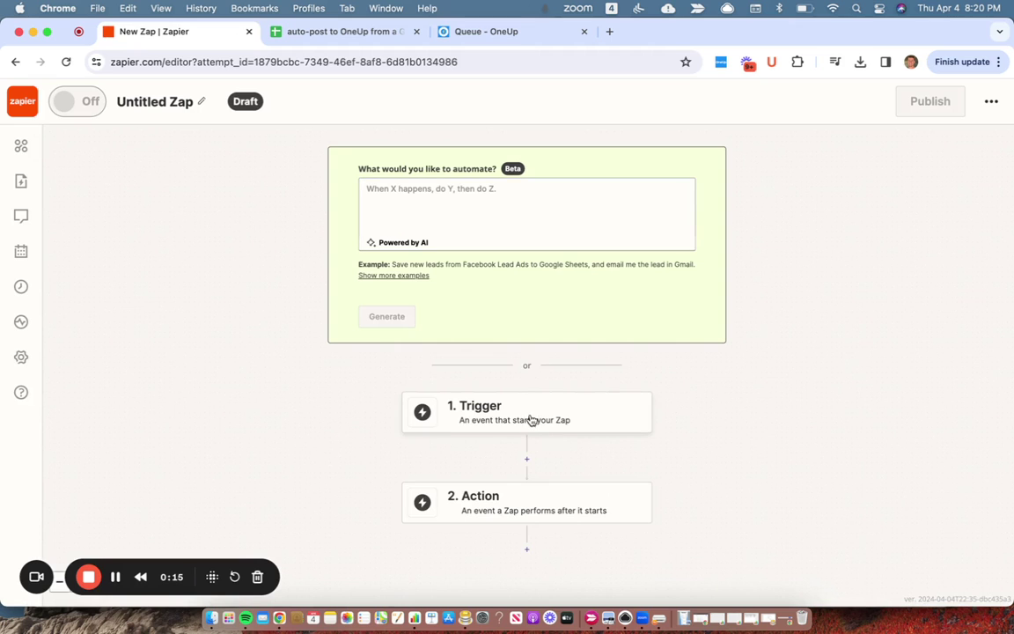
pyautogui.scroll(-1, 530, 420)
pyautogui.click(535, 393)
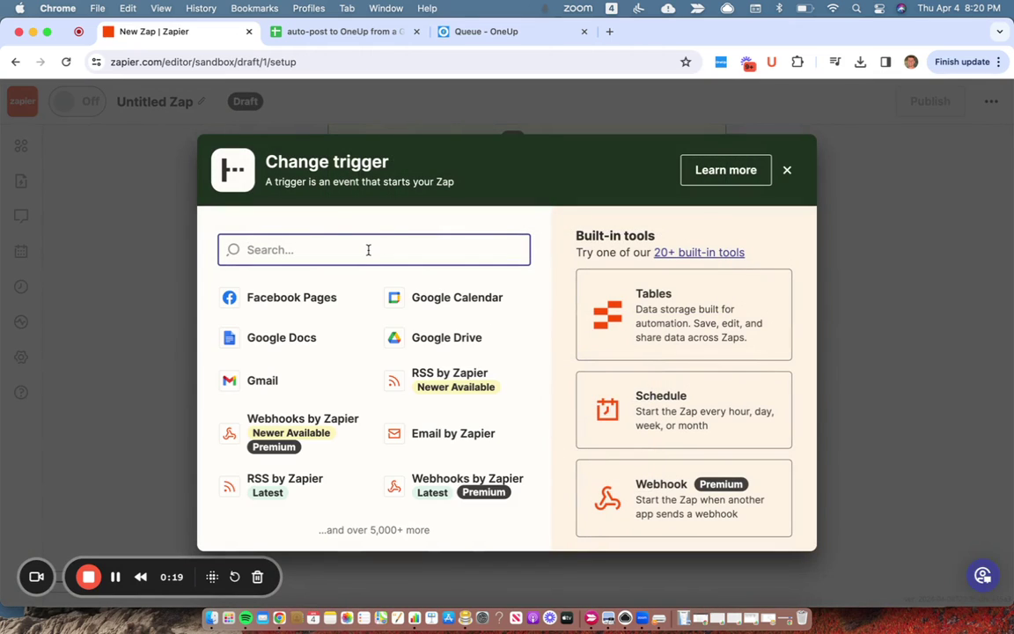
pyautogui.write('google')
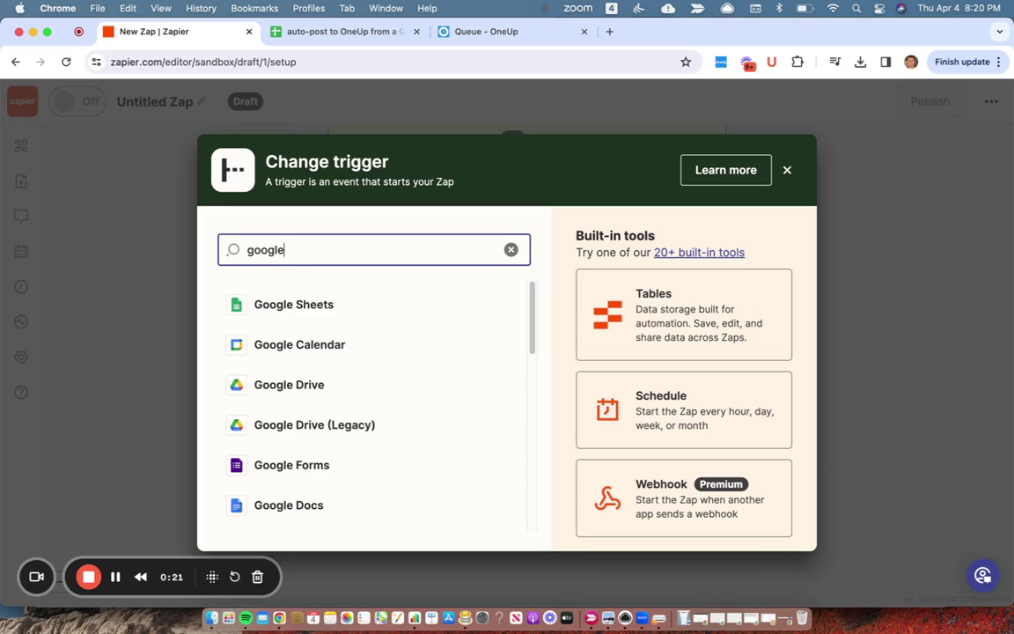
pyautogui.click(317, 301)
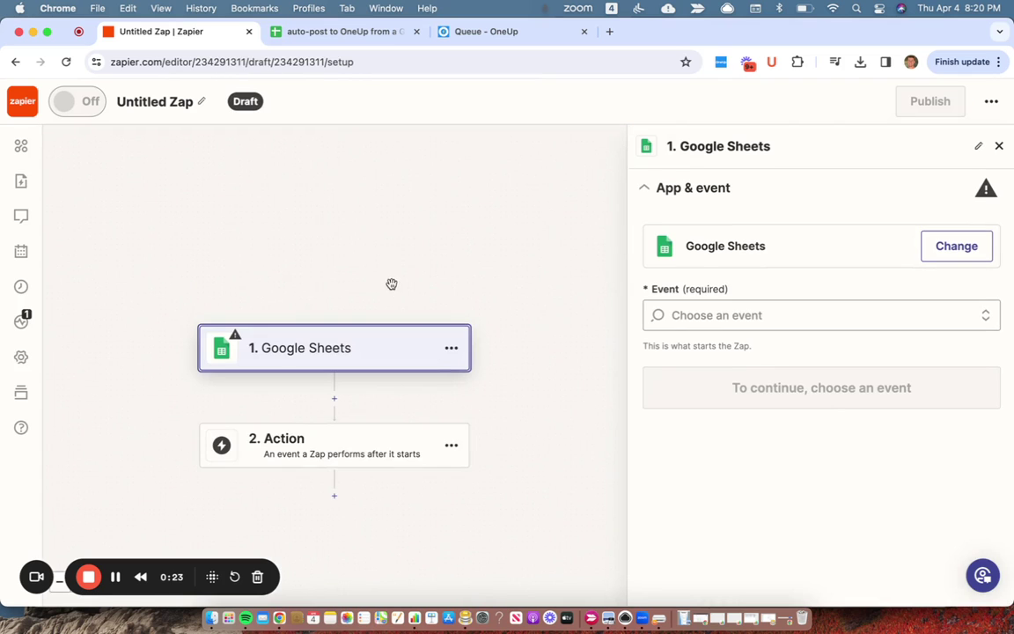
# Step: Set the trigger event to New Spreadsheet Row and accept the connected Google Sheets account
pyautogui.scroll(-1, 272, 359)
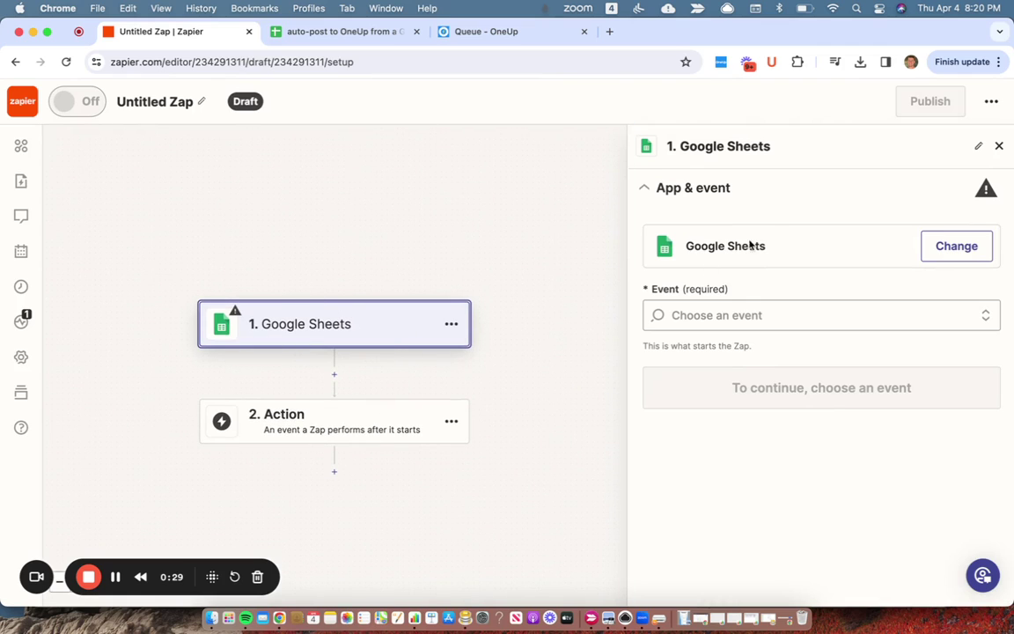
pyautogui.click(760, 317)
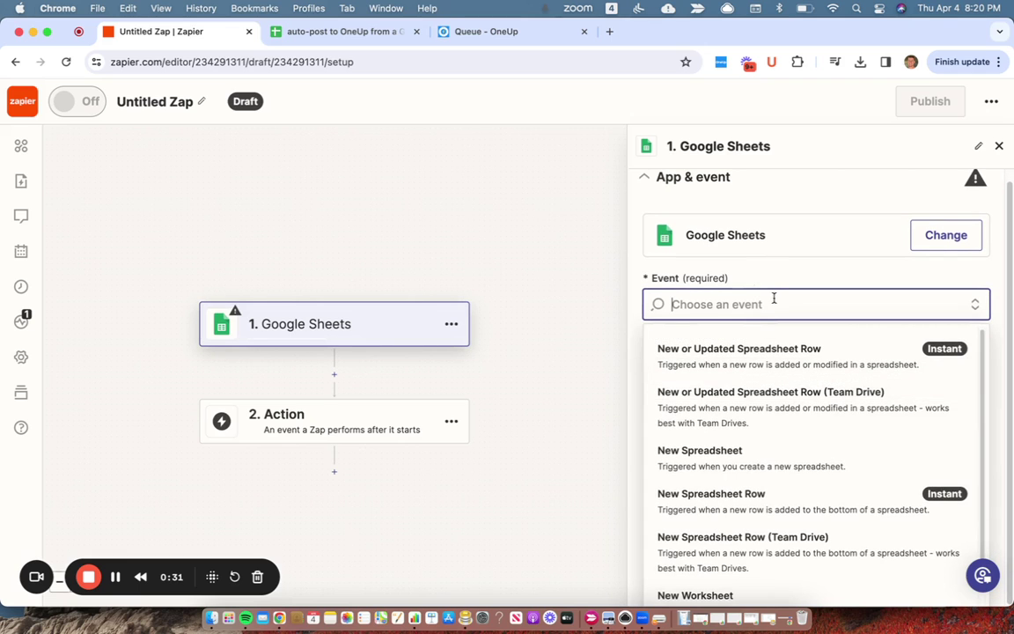
pyautogui.click(676, 502)
pyautogui.click(832, 387)
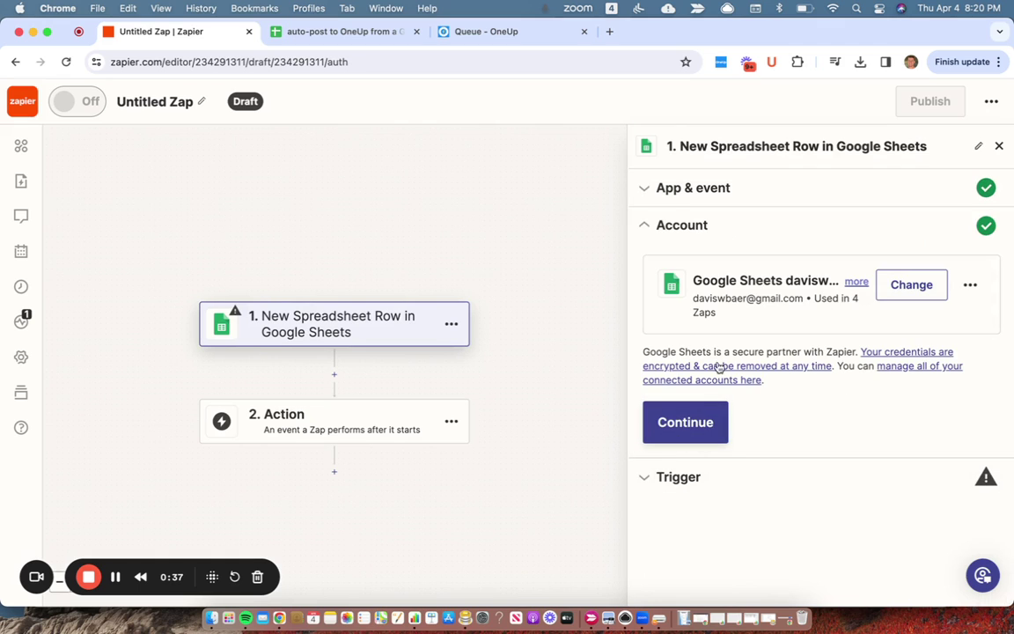
pyautogui.click(672, 428)
# Step: Set the trigger's spreadsheet to "auto-post to OneUp from a Google Sheet"
pyautogui.scroll(-2, 792, 361)
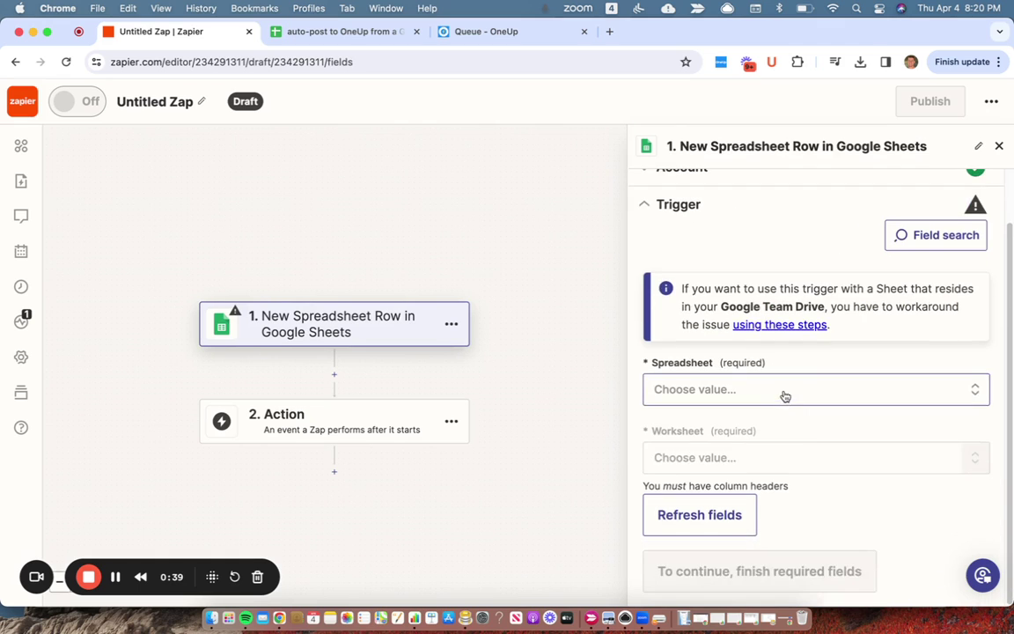
pyautogui.click(784, 396)
pyautogui.scroll(-1, 796, 401)
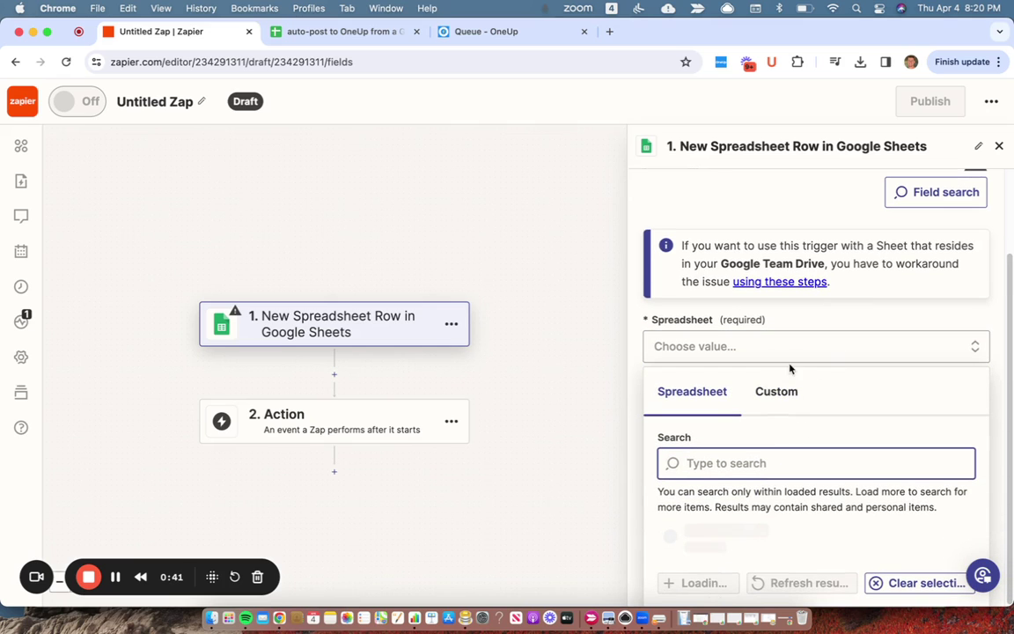
pyautogui.scroll(-3, 778, 468)
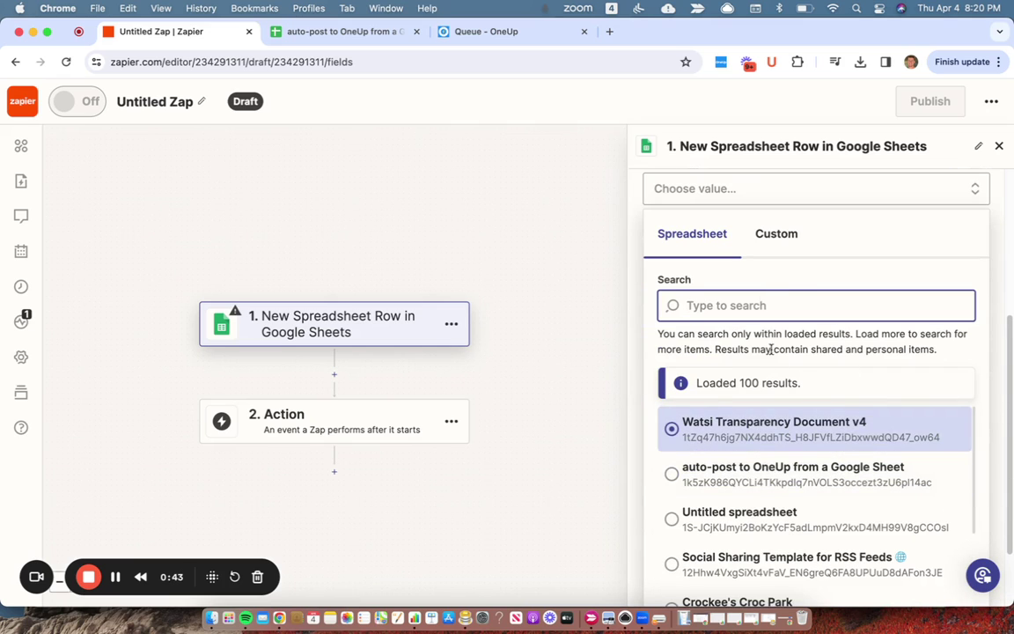
pyautogui.click(756, 483)
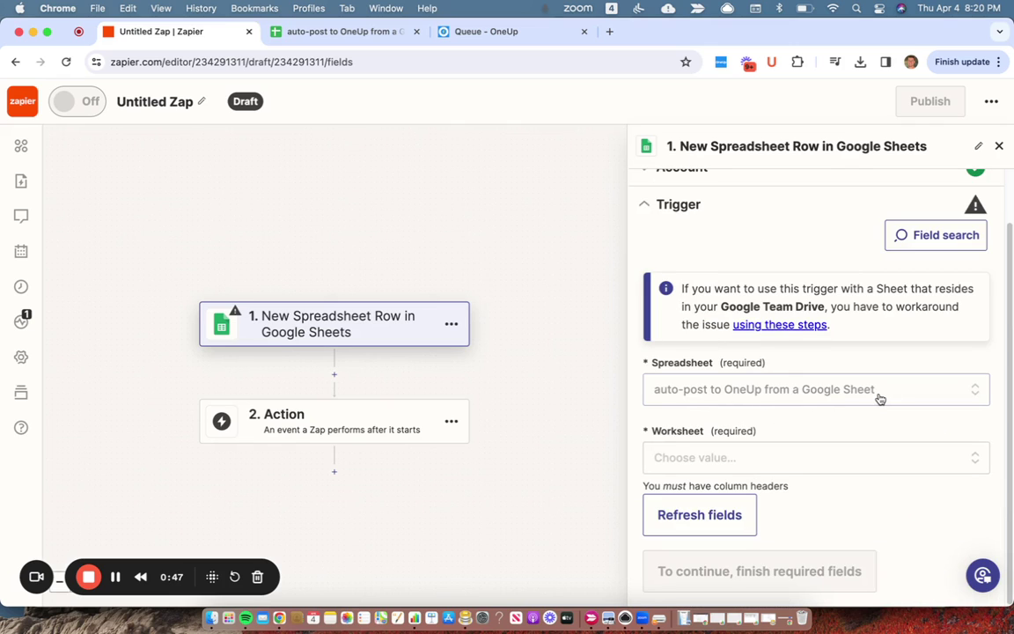
# Step: Check the source spreadsheet in Google Sheets, return to the Zap and set the trigger's worksheet to Sheet1
pyautogui.click(351, 32)
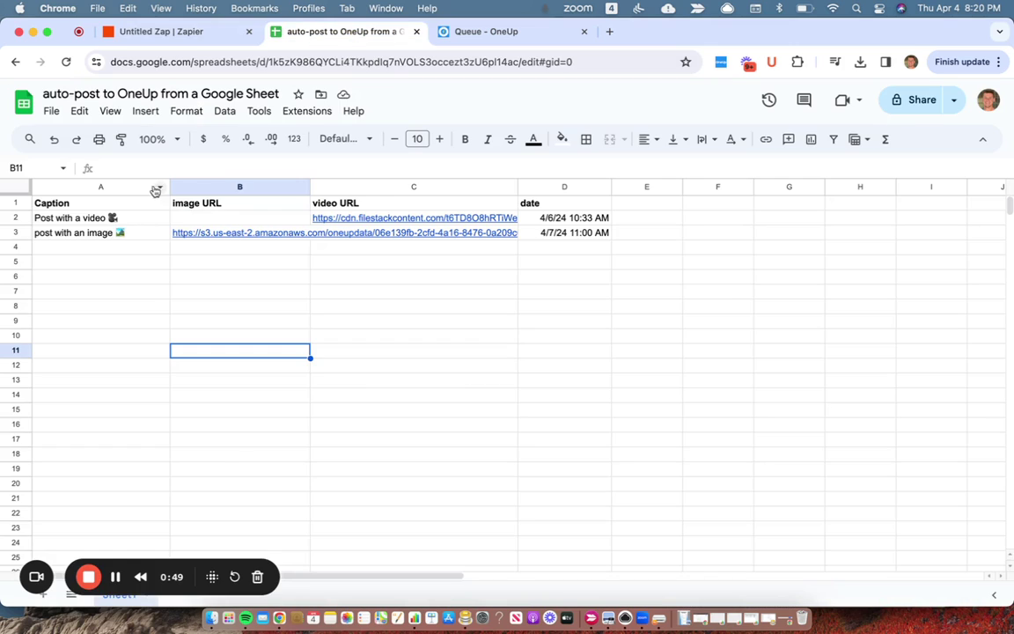
pyautogui.click(162, 34)
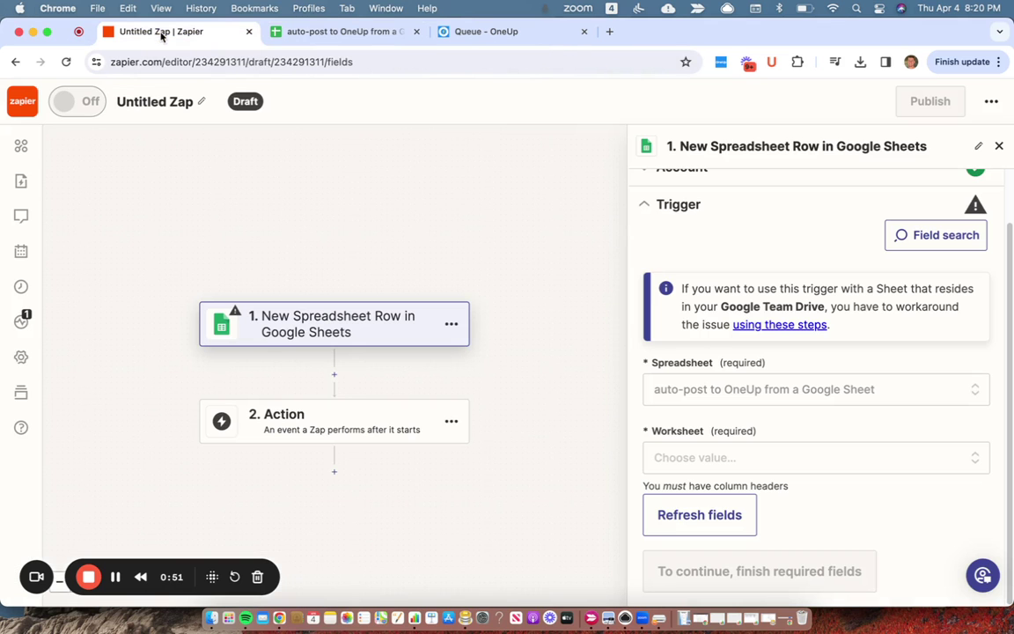
pyautogui.click(799, 458)
pyautogui.scroll(-3, 697, 545)
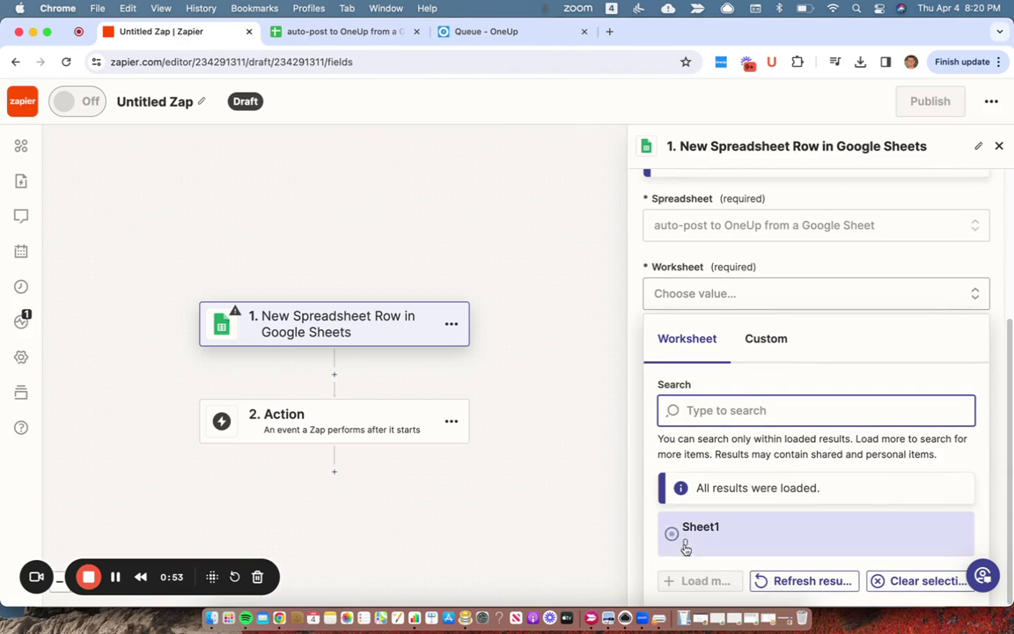
pyautogui.click(686, 547)
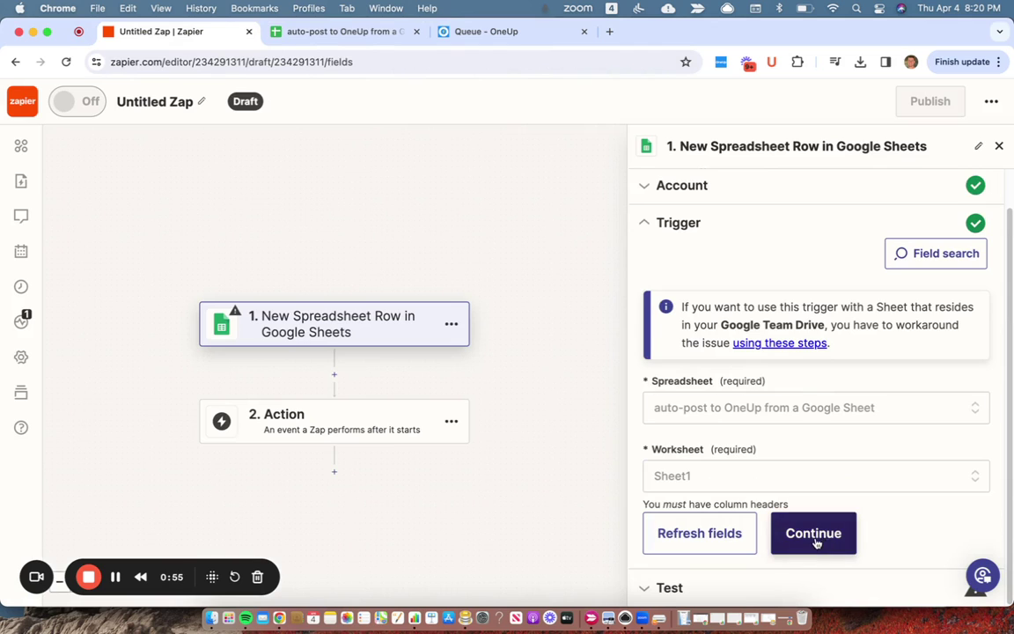
# Step: Test the trigger and continue with the Spreadsheet Row B record
pyautogui.click(814, 537)
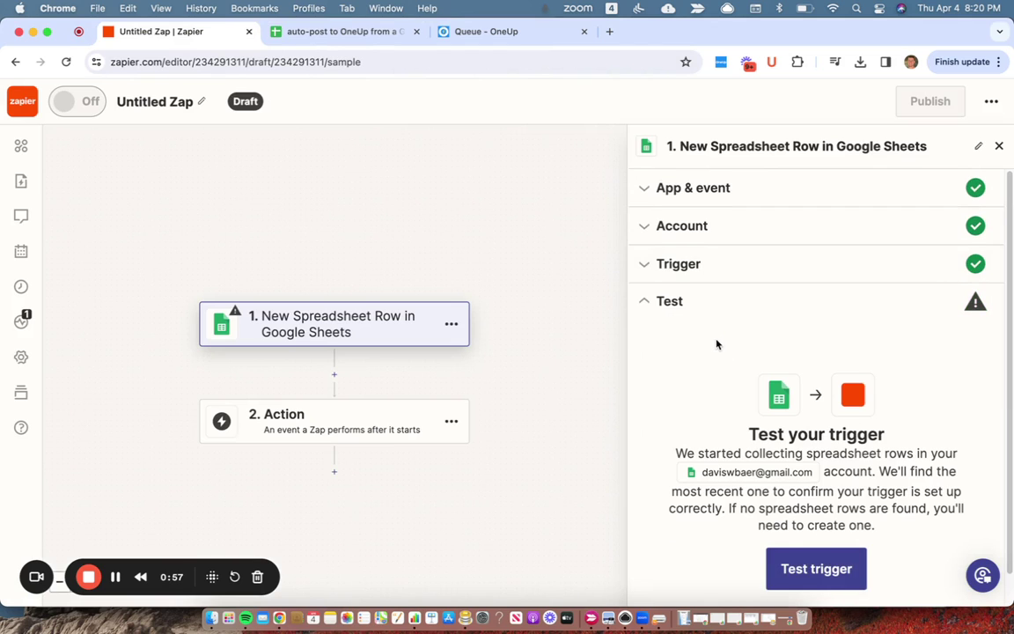
pyautogui.click(847, 537)
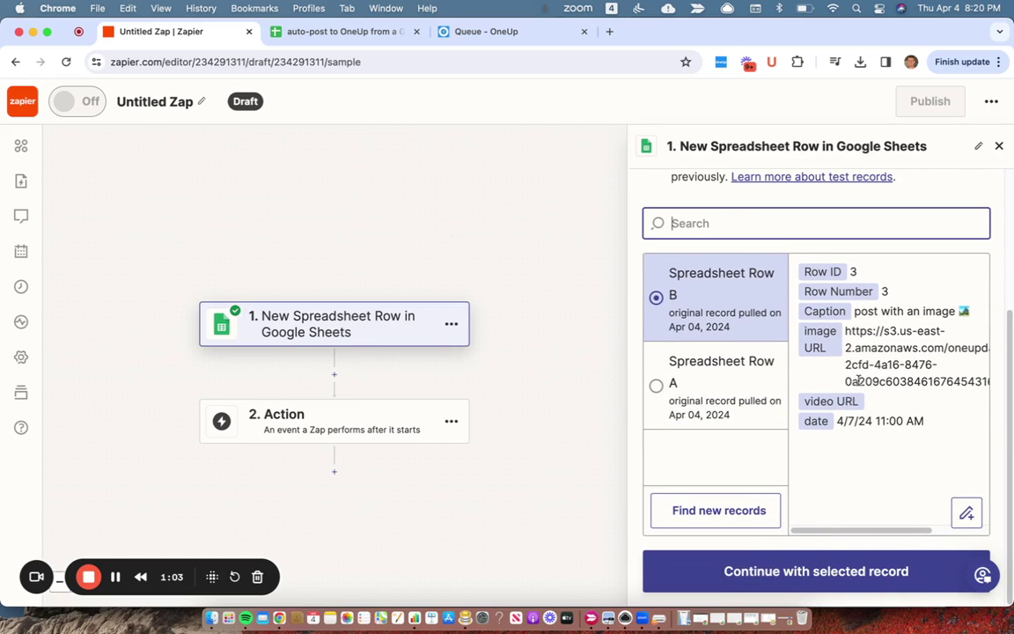
pyautogui.click(838, 590)
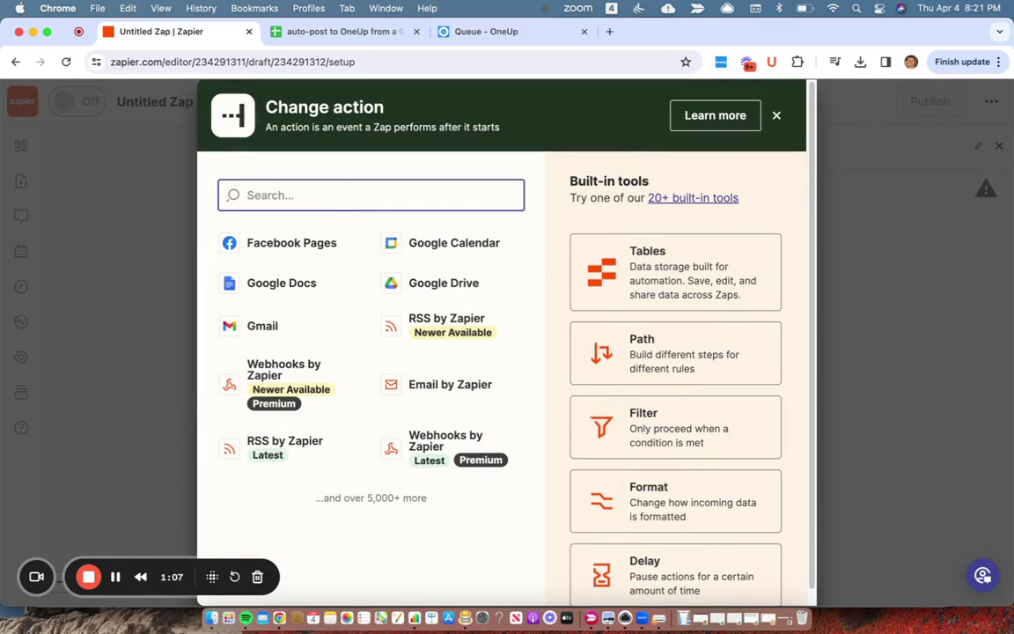
# Step: Set the action to Create Post in the latest OneUp version and accept the connected OneUp account
pyautogui.write('oneup')
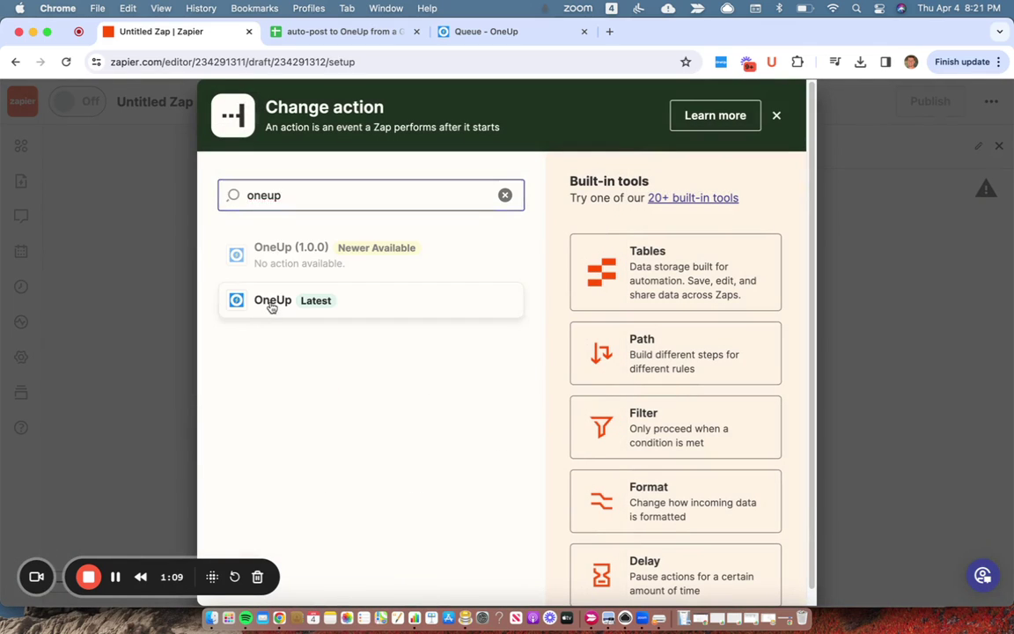
pyautogui.click(271, 301)
pyautogui.click(839, 321)
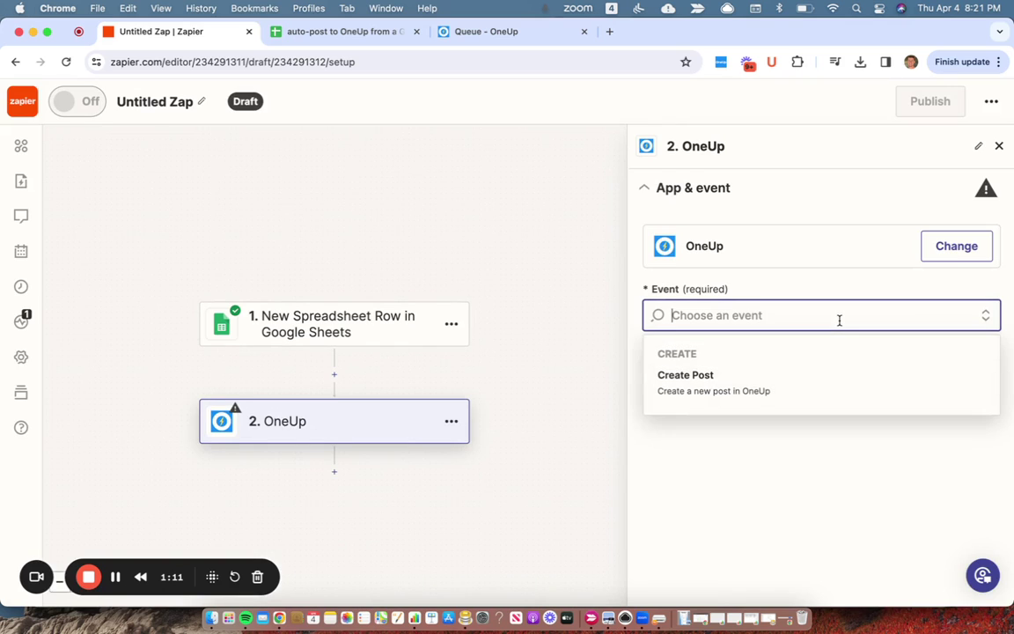
pyautogui.click(722, 396)
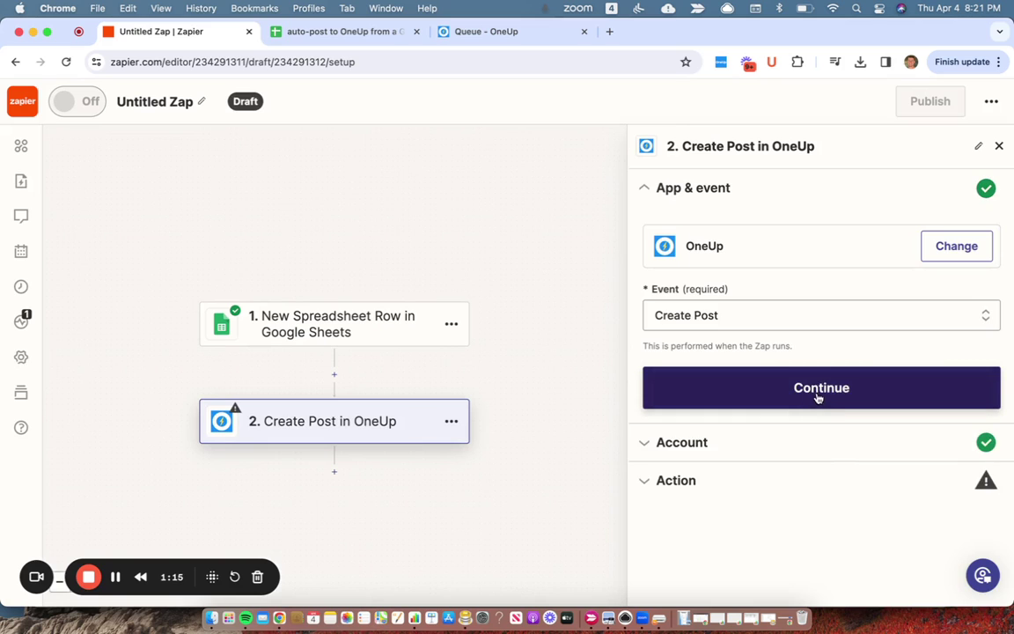
pyautogui.click(817, 395)
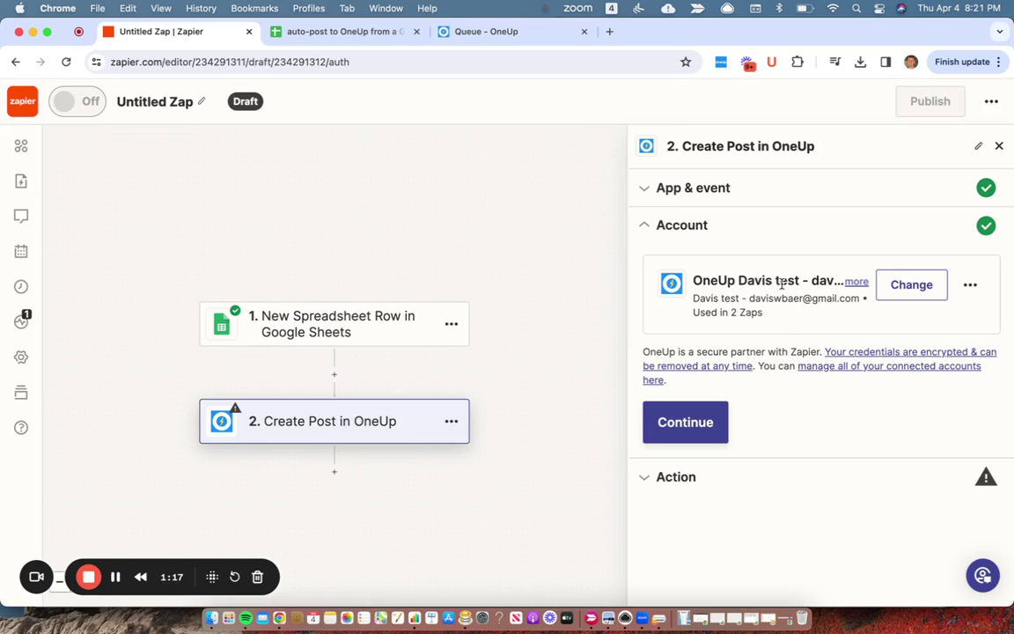
pyautogui.click(697, 435)
# Step: Set the post's category to AAA testingg and its social account to Testing (Facebook)
pyautogui.click(773, 369)
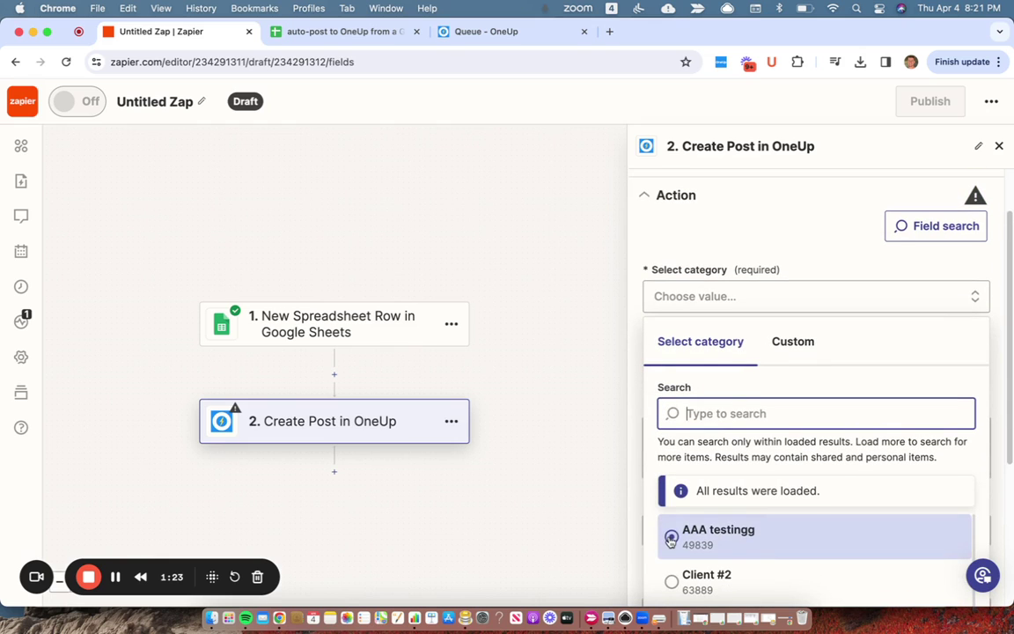
pyautogui.click(671, 536)
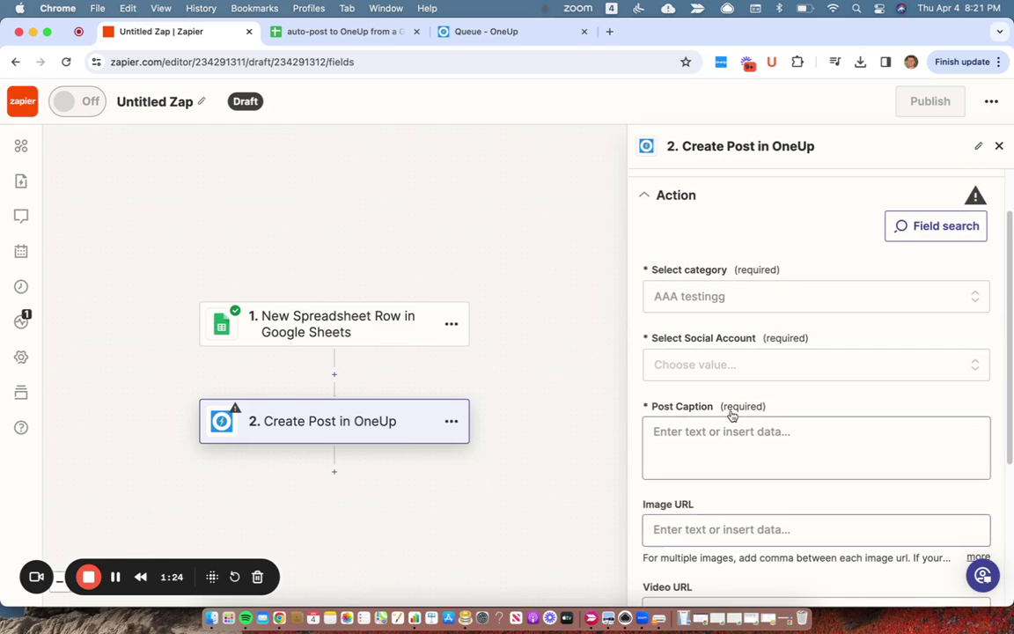
pyautogui.click(780, 349)
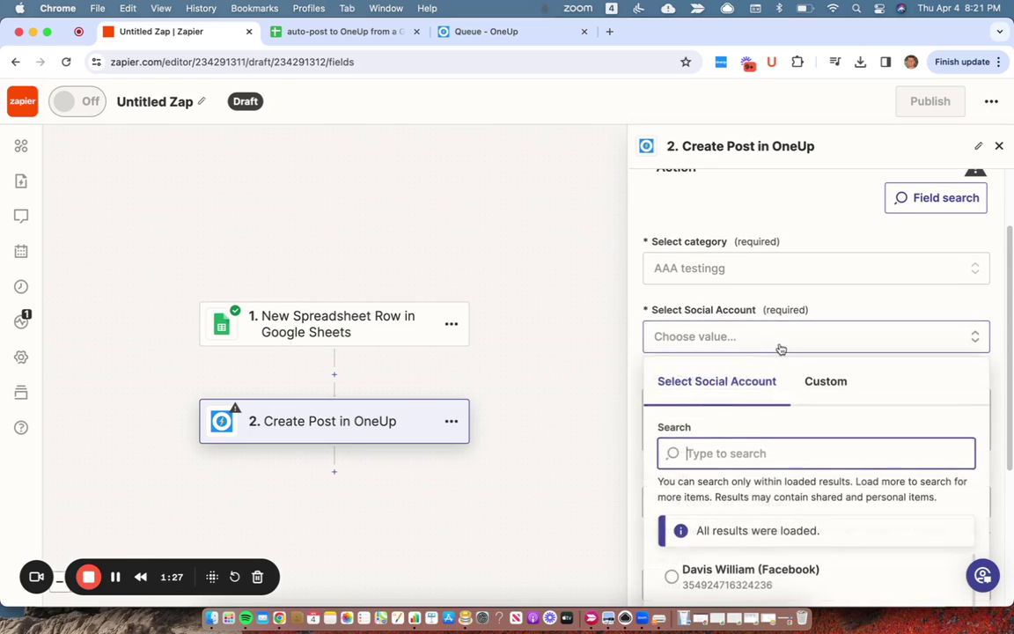
pyautogui.scroll(-10, 765, 467)
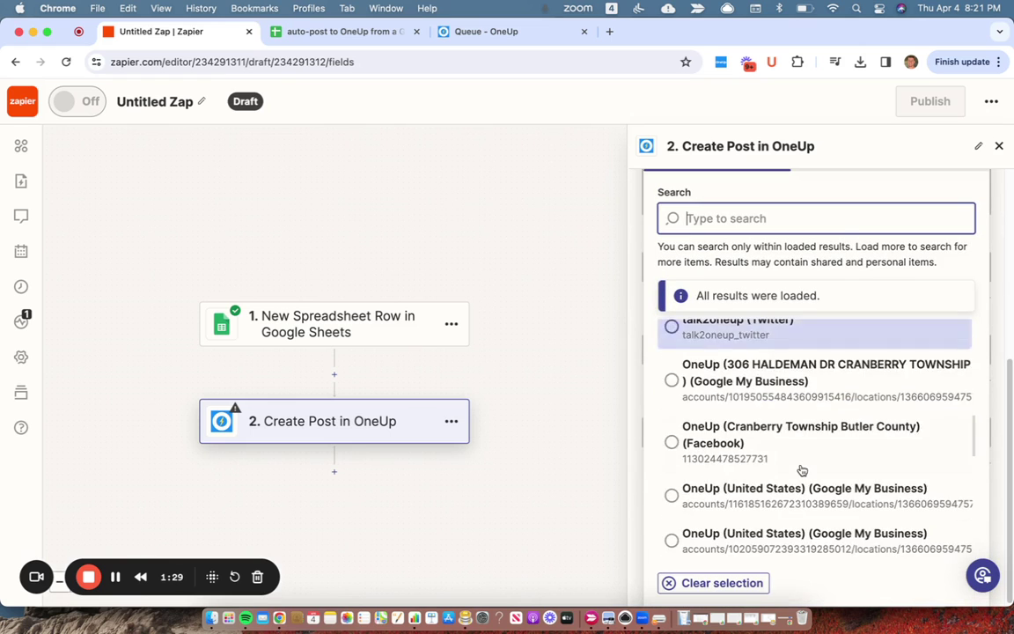
pyautogui.scroll(-8, 798, 468)
pyautogui.click(779, 536)
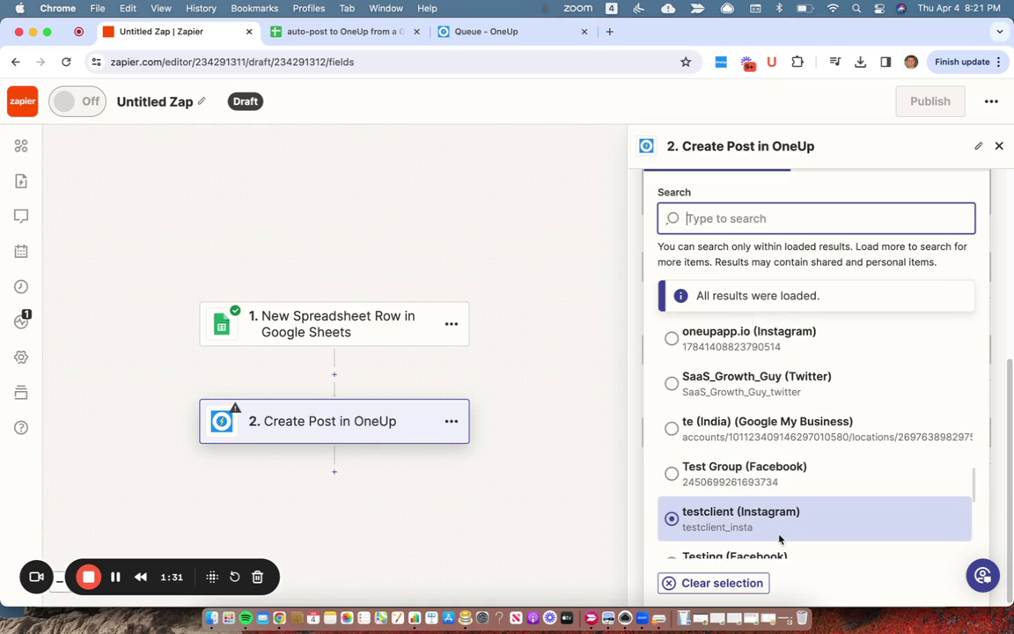
pyautogui.scroll(-3, 779, 528)
pyautogui.click(746, 425)
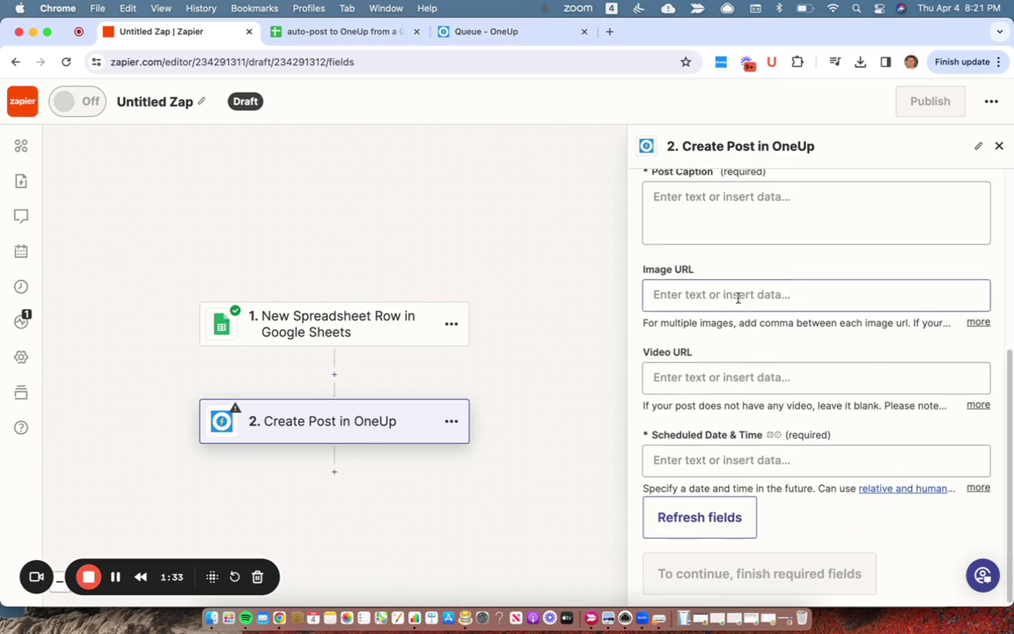
# Step: Check the column headers in the Google Sheet and map the post caption to the Caption field of the spreadsheet row
pyautogui.scroll(3, 748, 352)
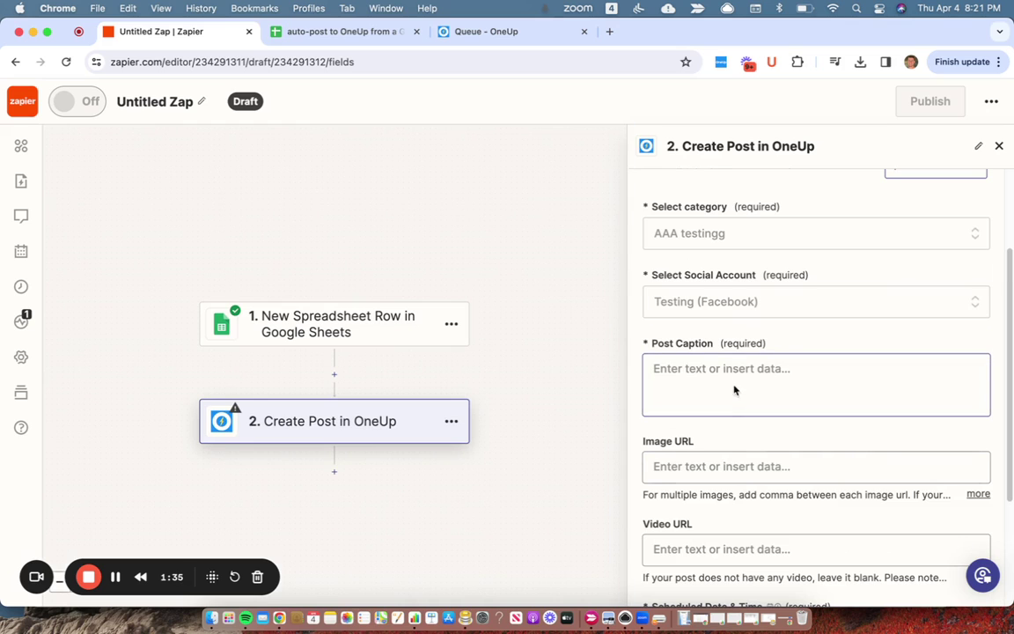
pyautogui.click(701, 374)
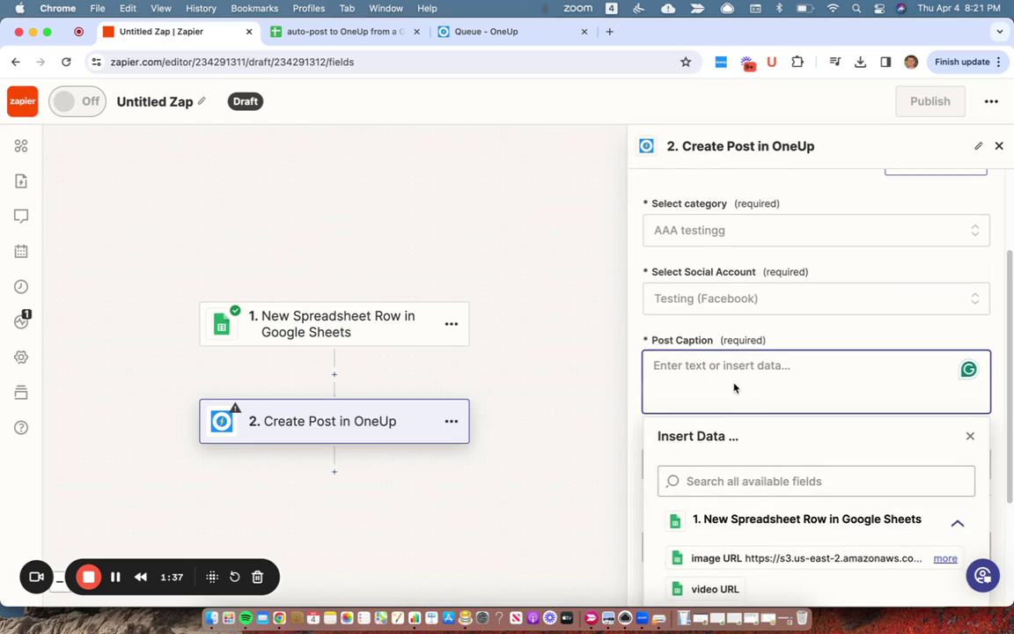
pyautogui.scroll(-2, 736, 385)
pyautogui.click(324, 39)
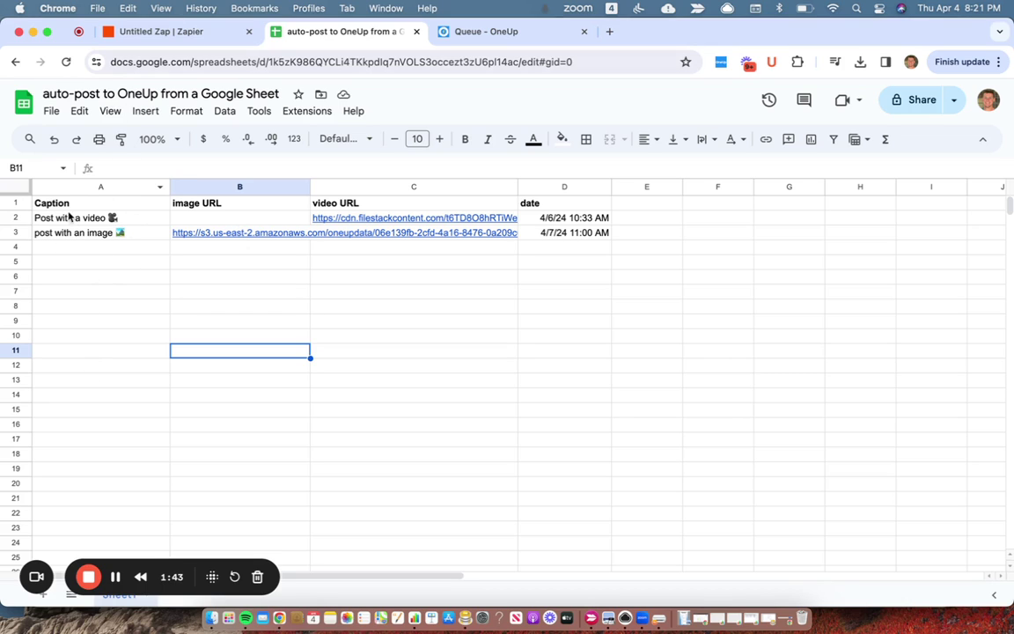
pyautogui.click(157, 32)
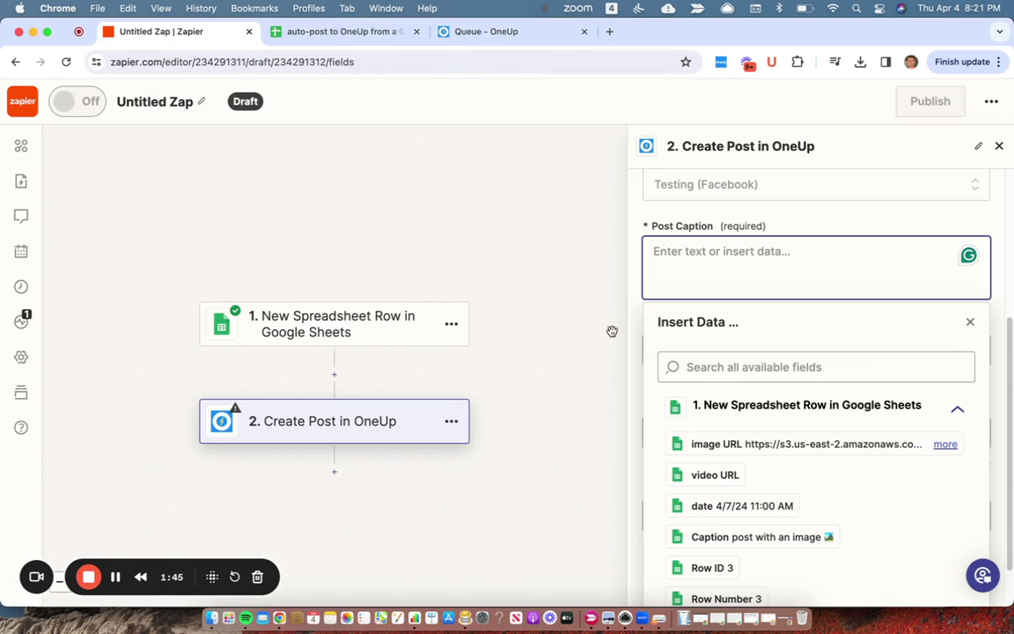
pyautogui.scroll(-2, 845, 519)
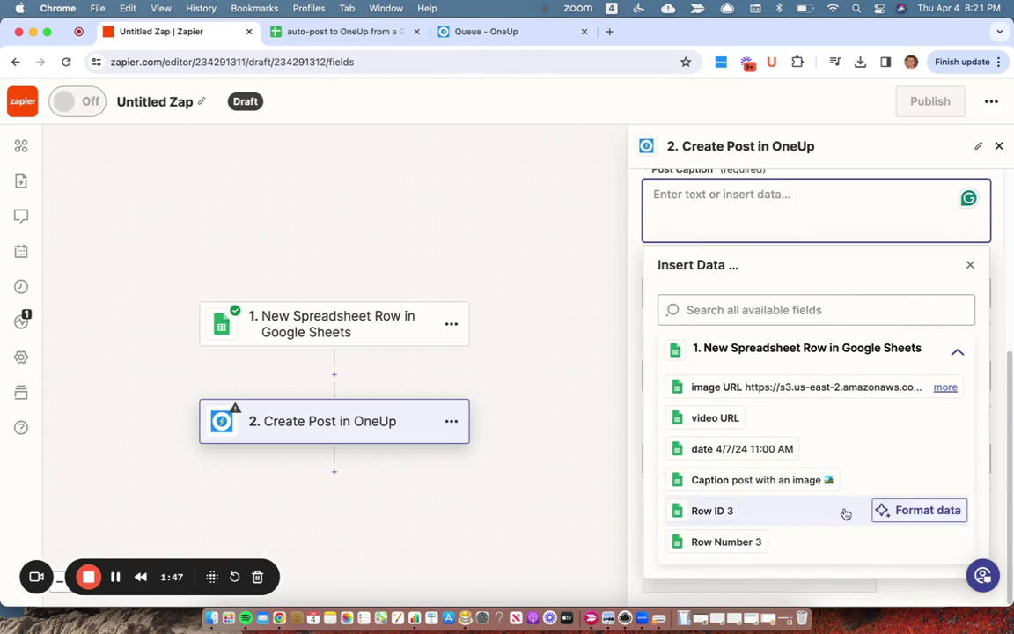
pyautogui.click(738, 483)
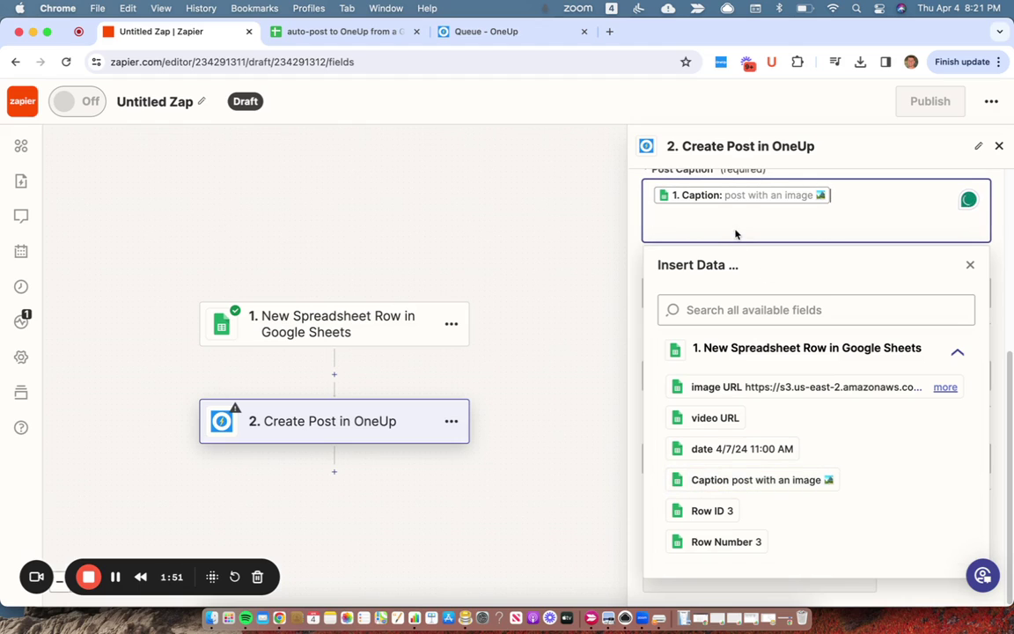
pyautogui.scroll(1, 685, 255)
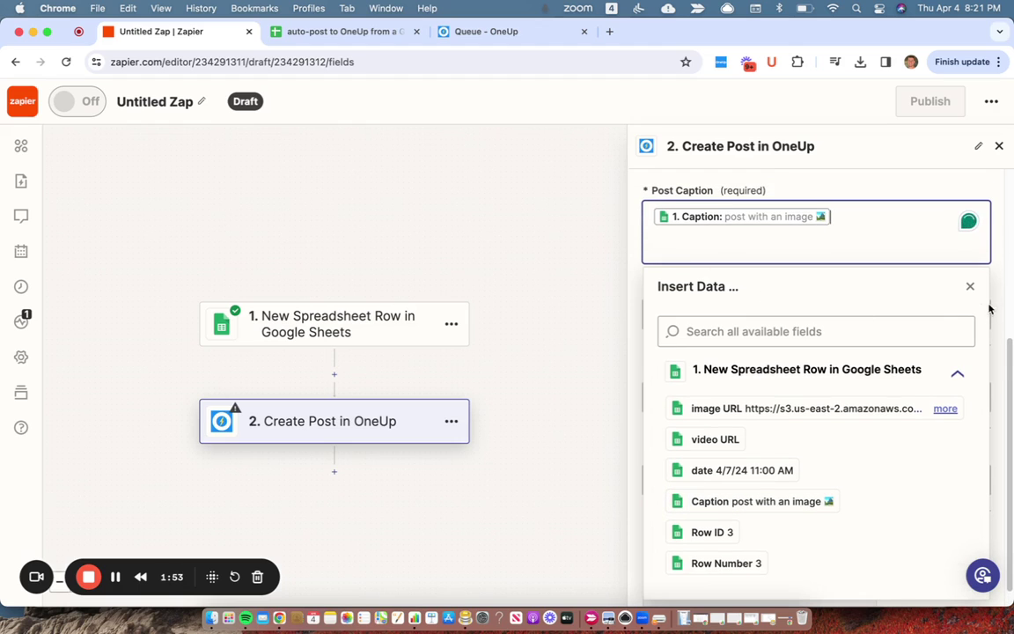
# Step: Map the post's Image URL to the image URL column of the spreadsheet row, checking the header in the Google Sheet
pyautogui.click(633, 272)
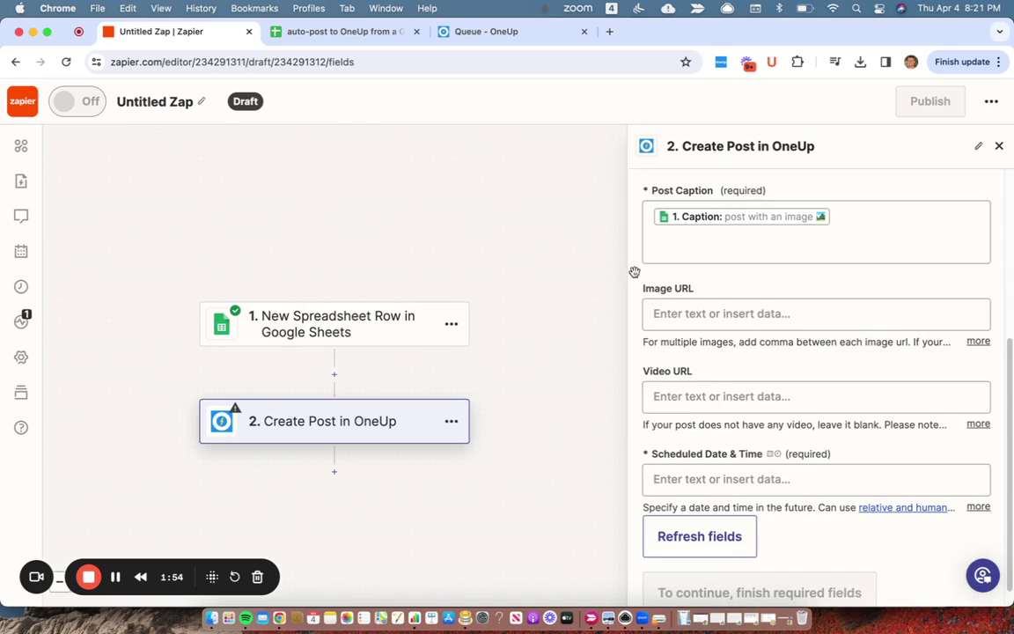
pyautogui.click(767, 313)
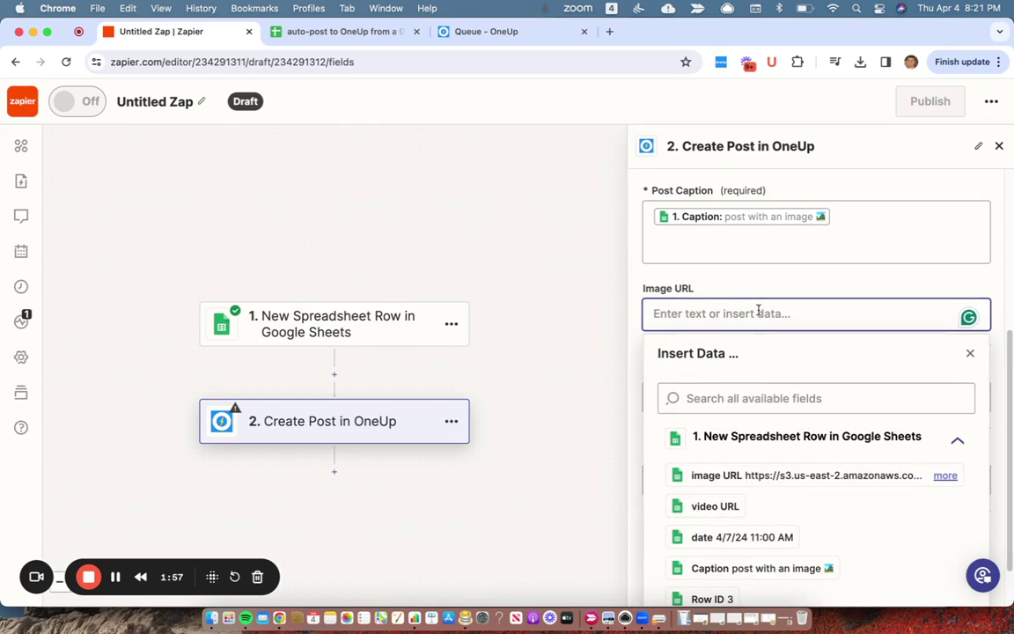
pyautogui.click(312, 34)
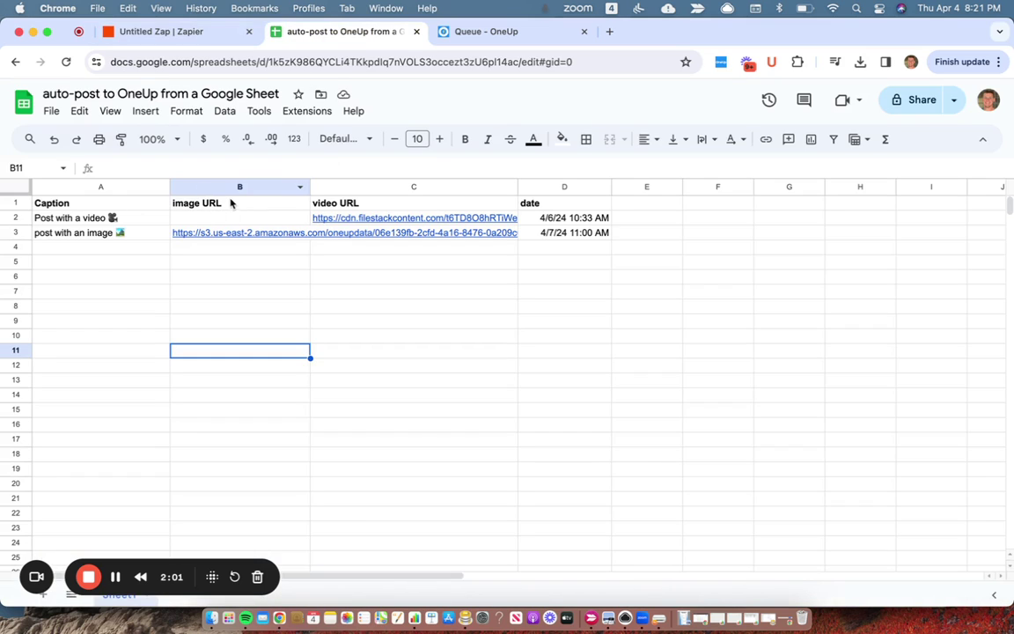
pyautogui.click(158, 32)
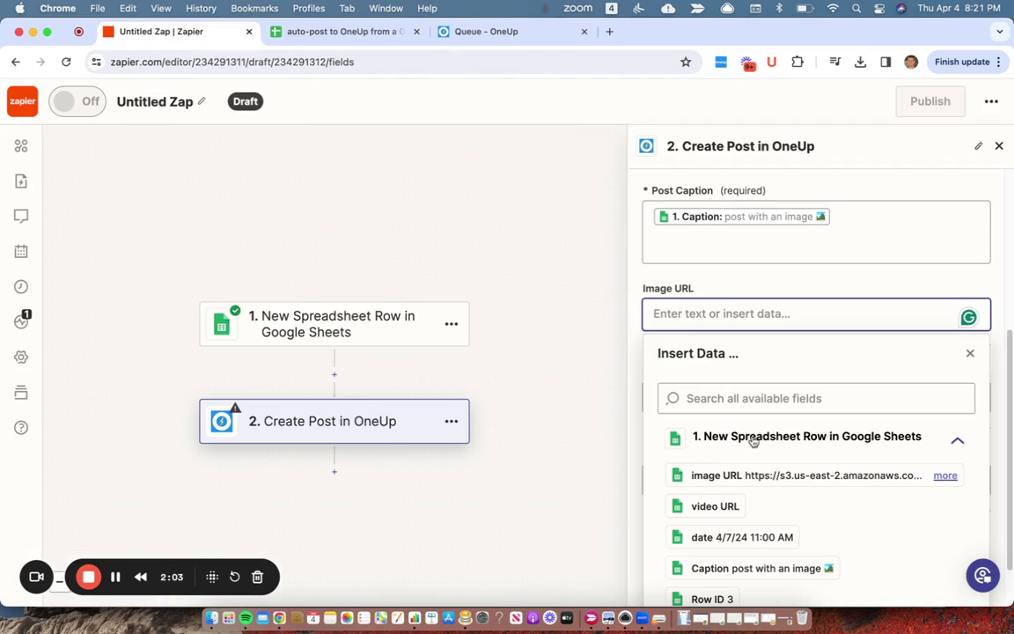
pyautogui.click(803, 477)
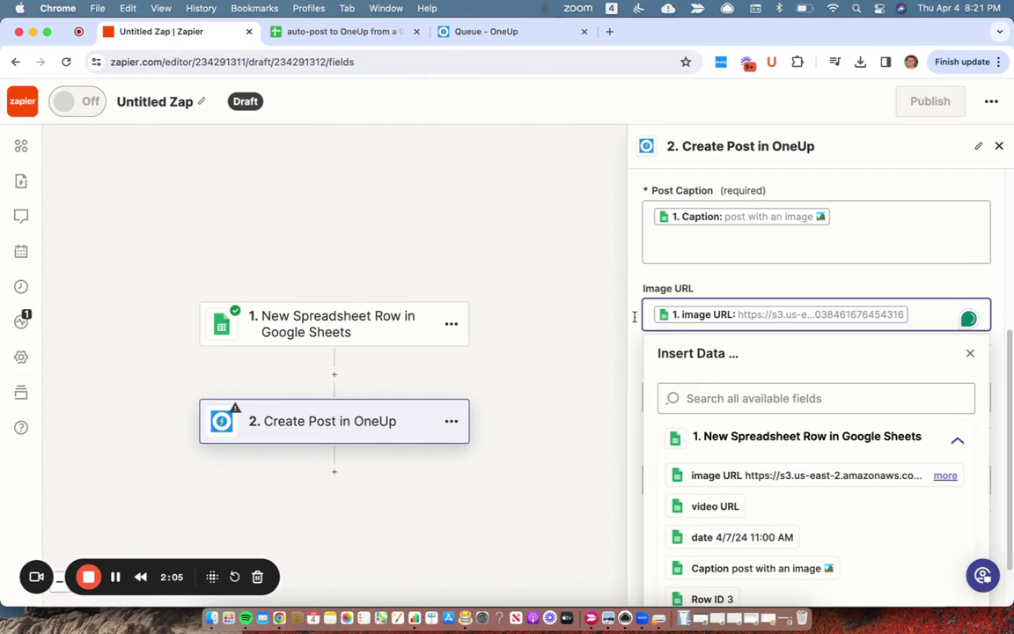
pyautogui.click(593, 303)
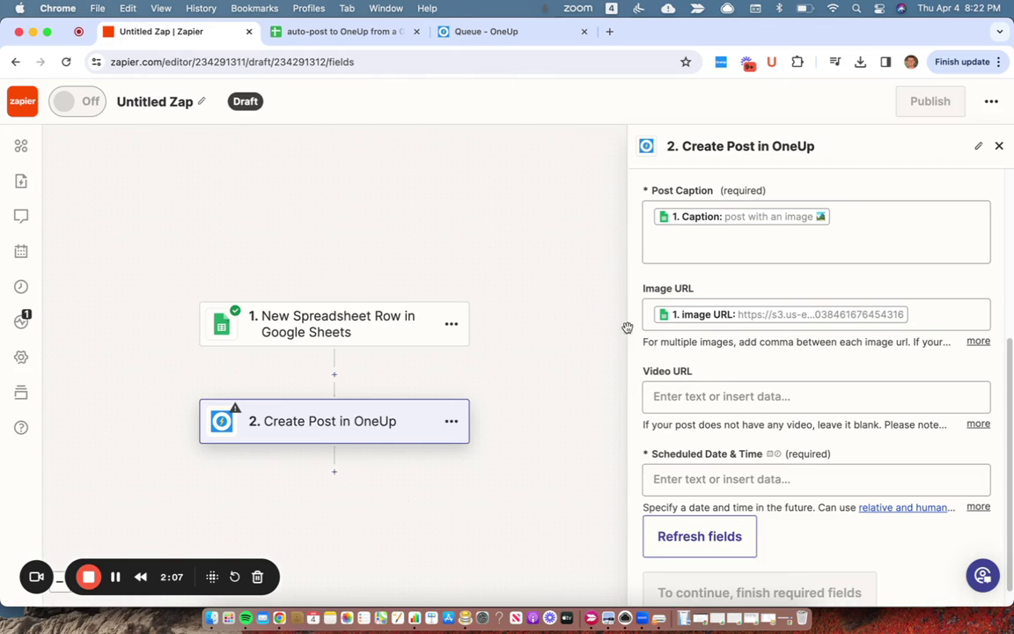
# Step: Check the video URL column in the Google Sheet and map the post's Video URL to that field
pyautogui.click(770, 396)
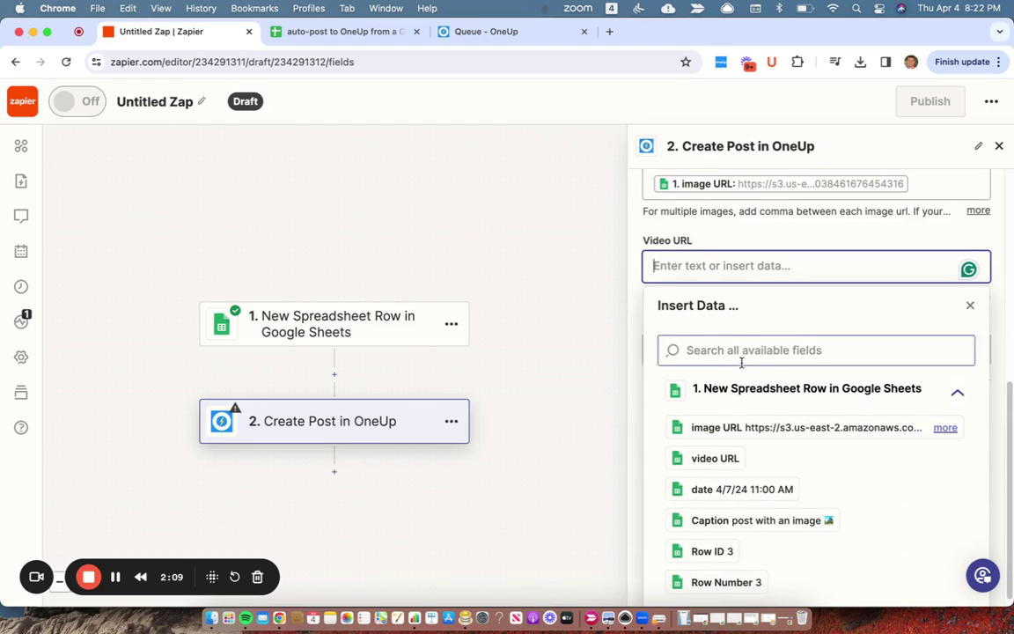
pyautogui.click(330, 33)
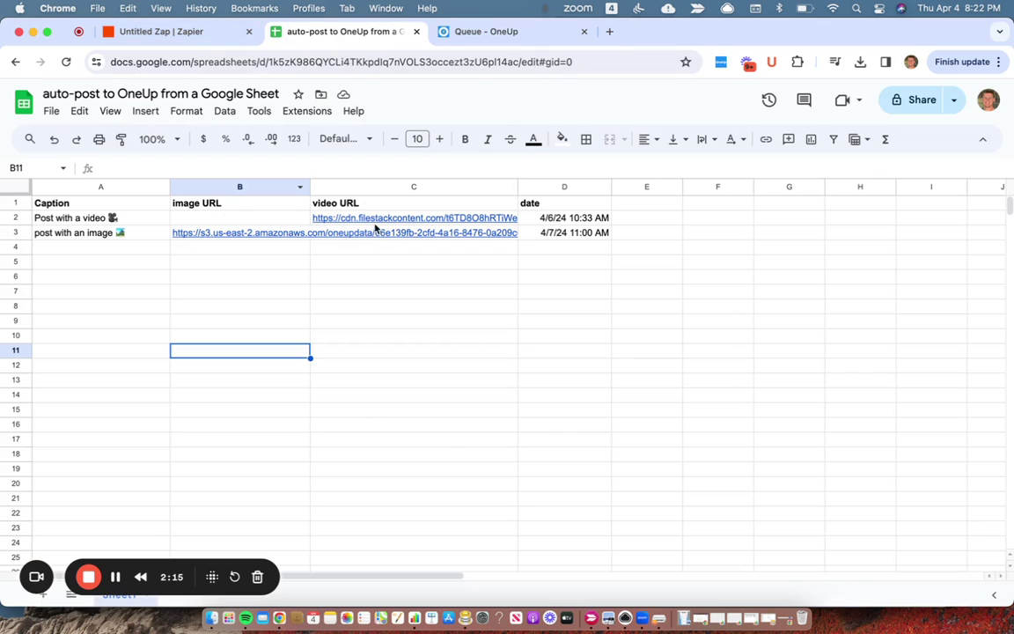
pyautogui.click(192, 33)
pyautogui.click(715, 457)
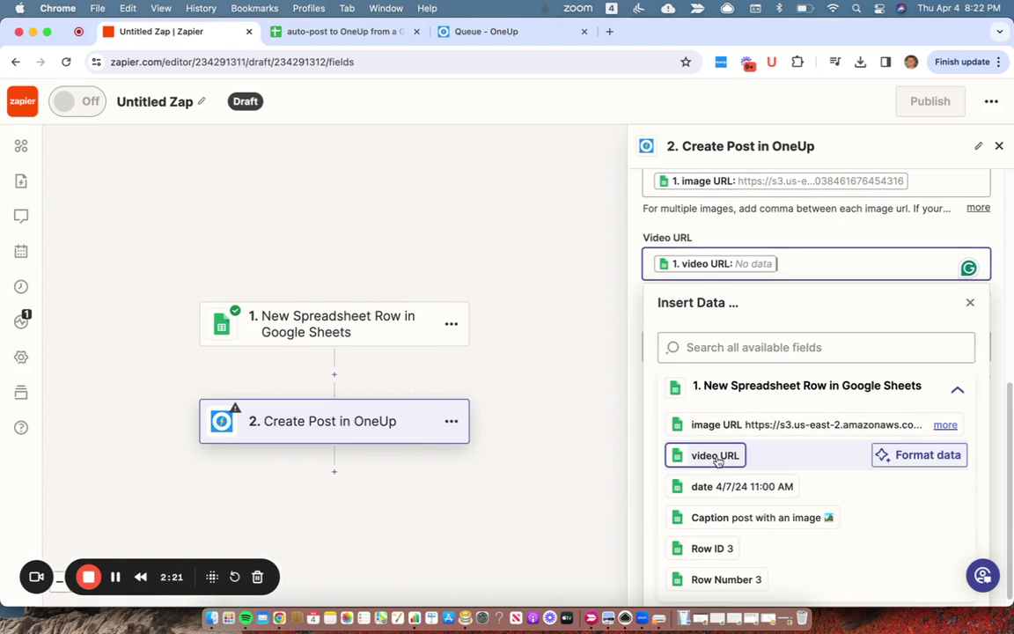
# Step: Examine the image URL and video URL cells of row 3 in the Google Sheet and return to the Zap's action fields
pyautogui.click(352, 31)
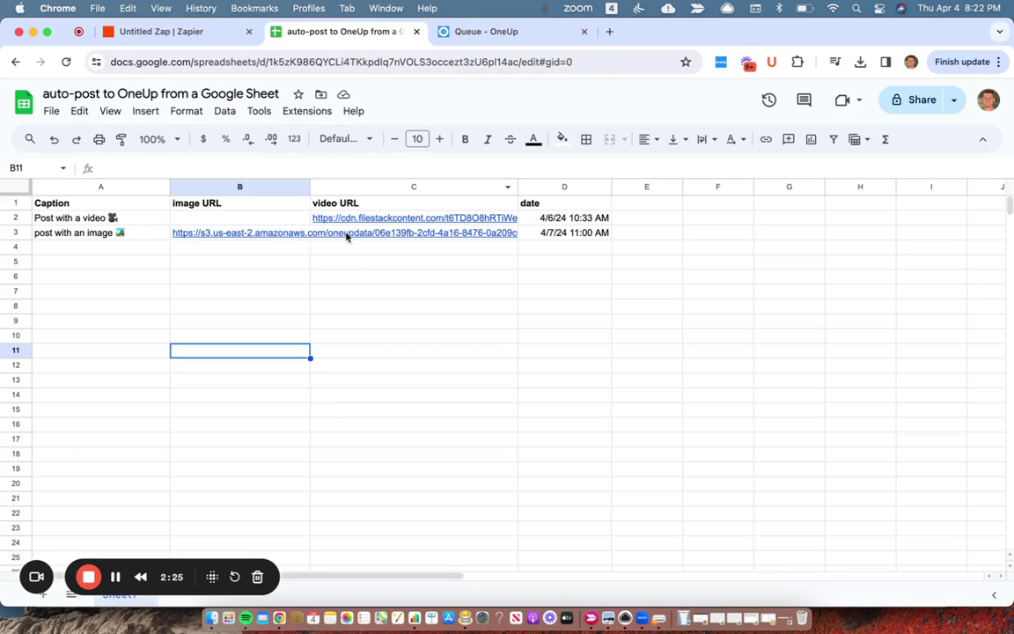
pyautogui.click(24, 234)
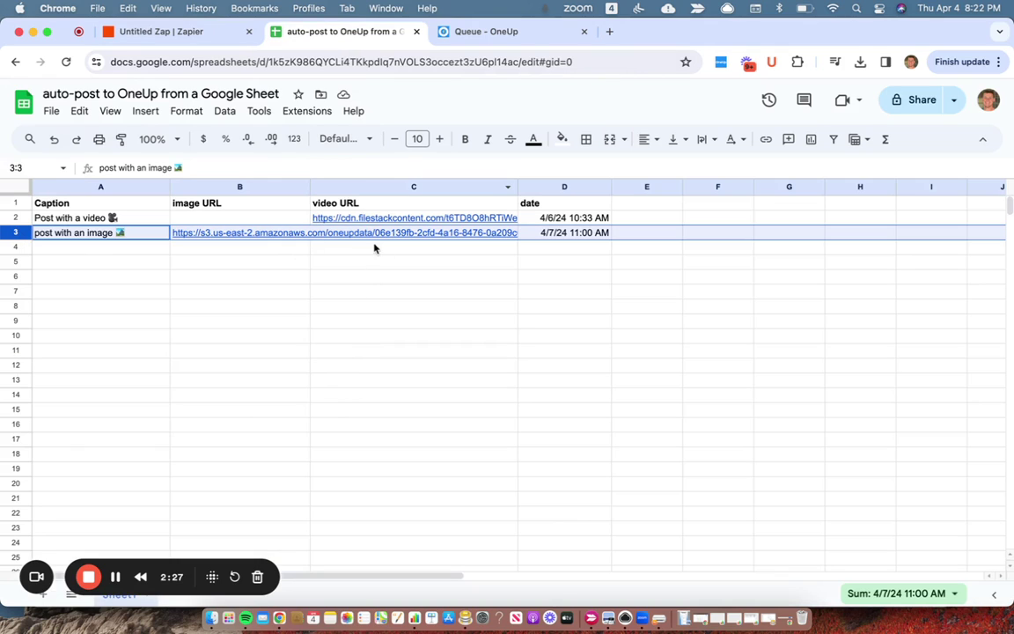
pyautogui.click(362, 234)
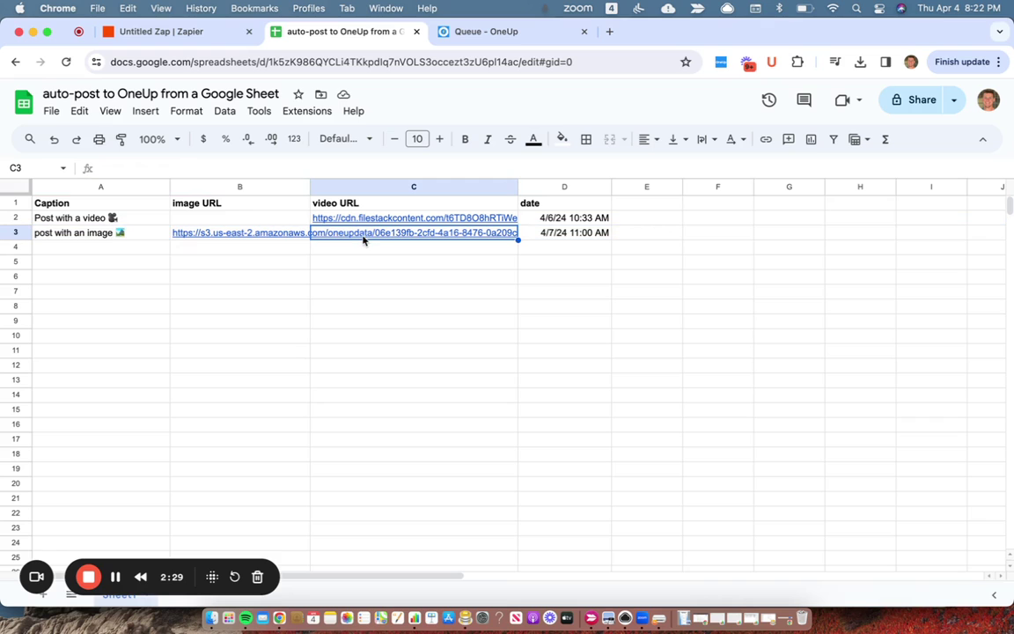
pyautogui.click(246, 234)
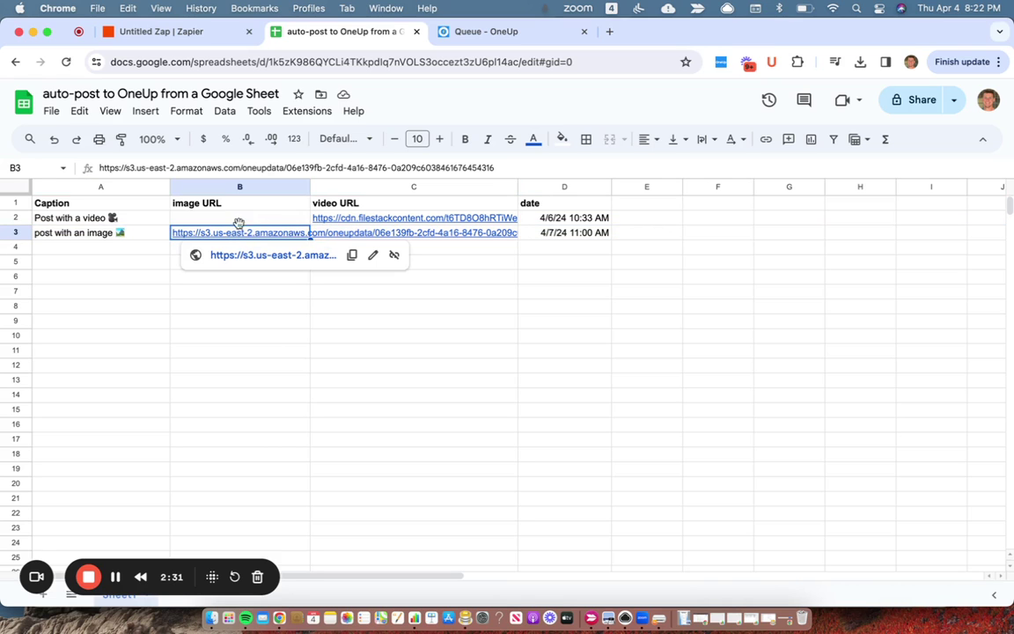
pyautogui.click(152, 32)
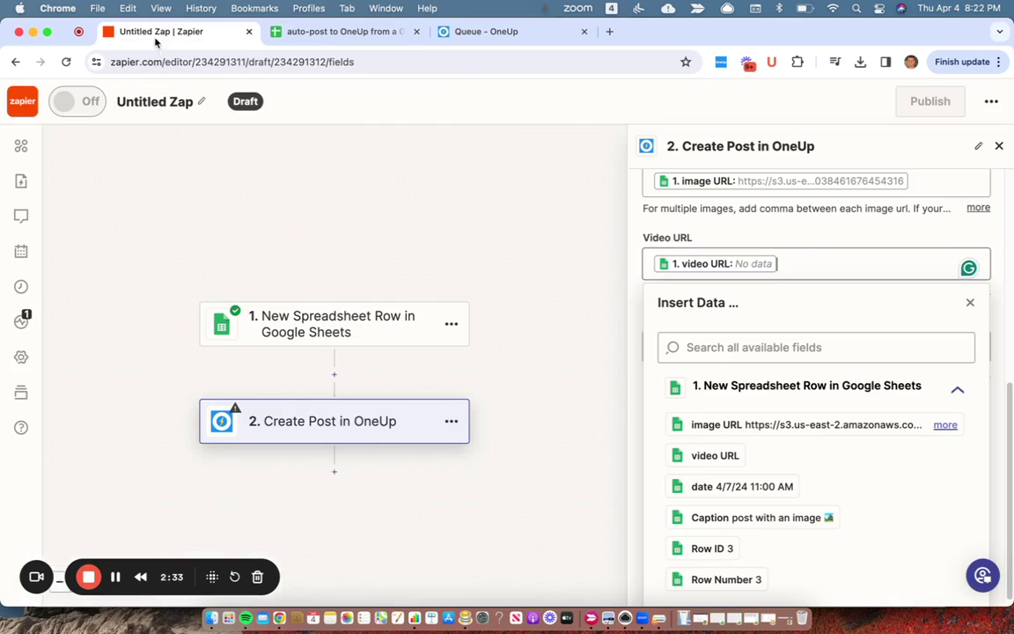
pyautogui.click(709, 454)
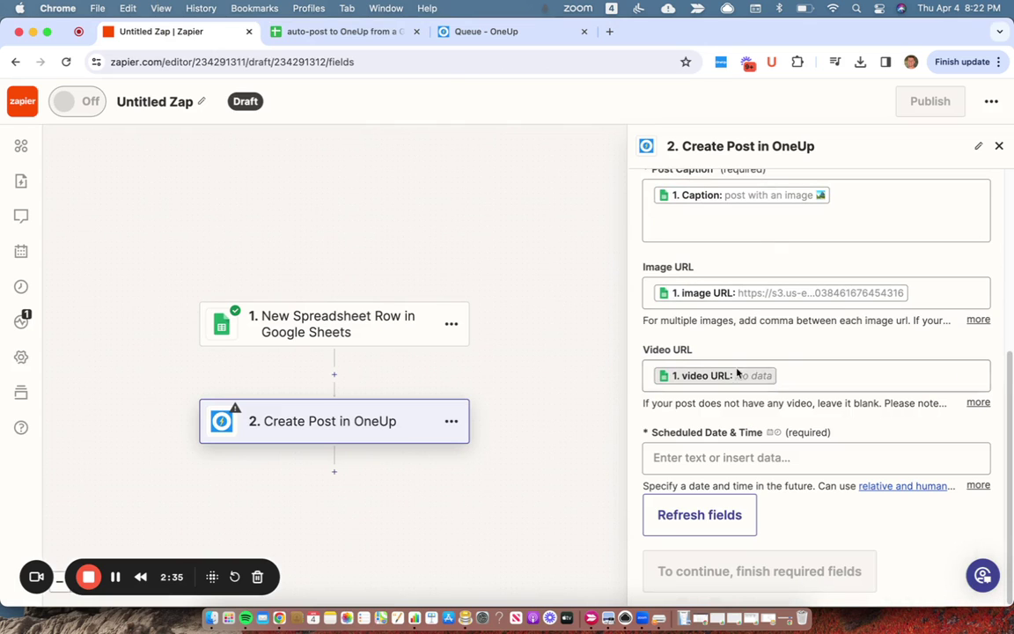
# Step: Map the post's Scheduled Date & Time to the date field of the spreadsheet row
pyautogui.click(779, 465)
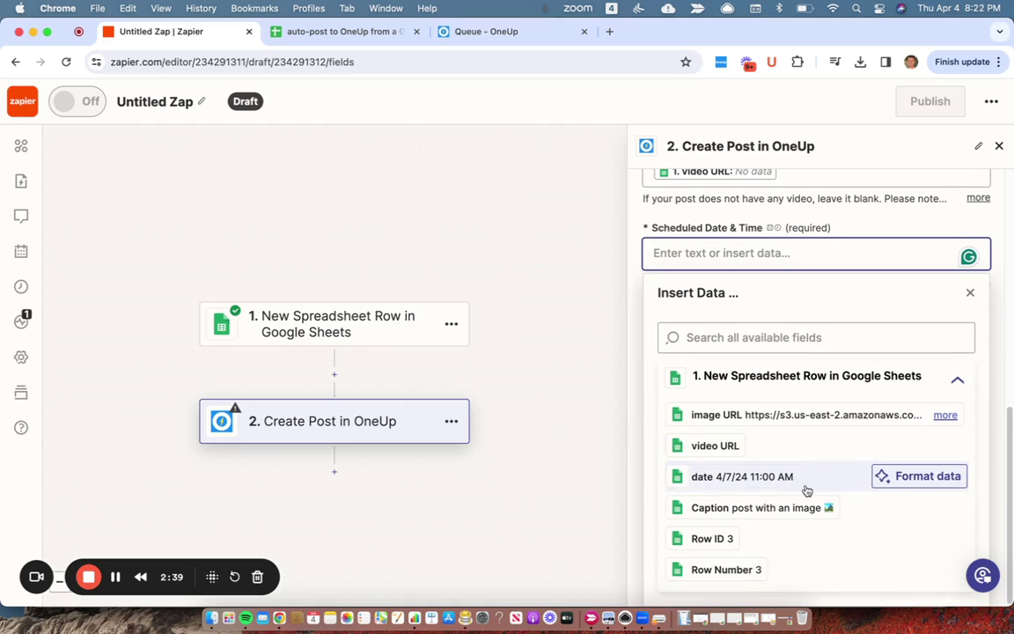
pyautogui.click(719, 479)
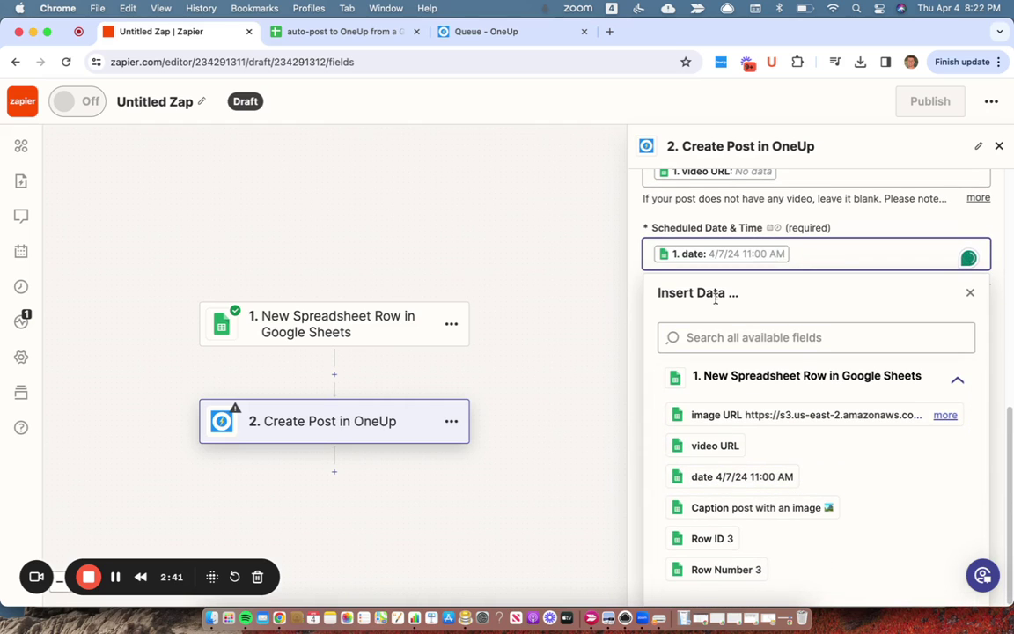
pyautogui.click(614, 315)
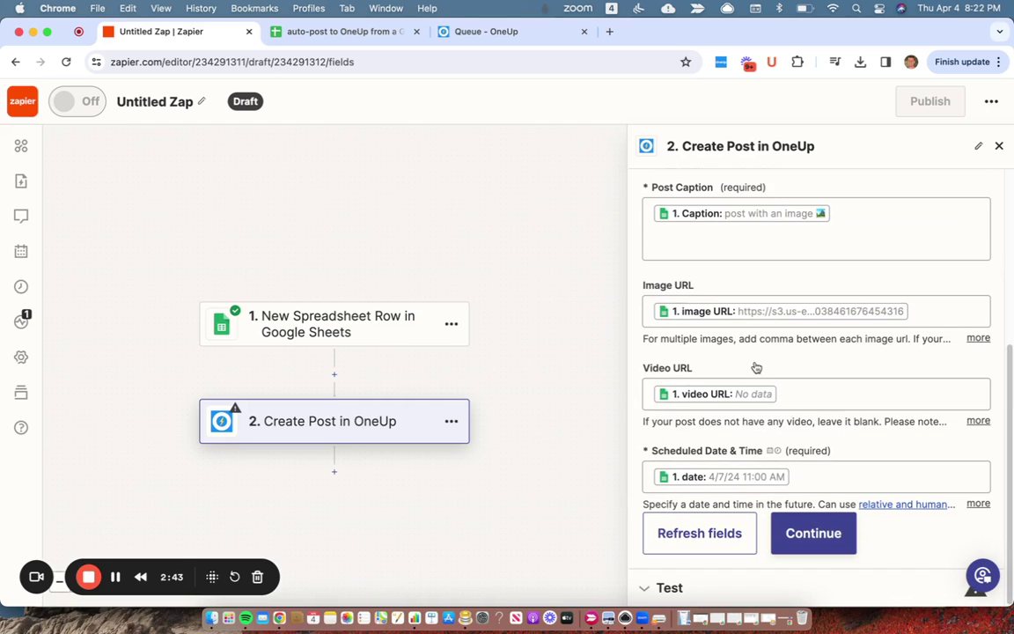
# Step: Complete the Create Post action setup and run its test to send the sample post to OneUp
pyautogui.click(824, 545)
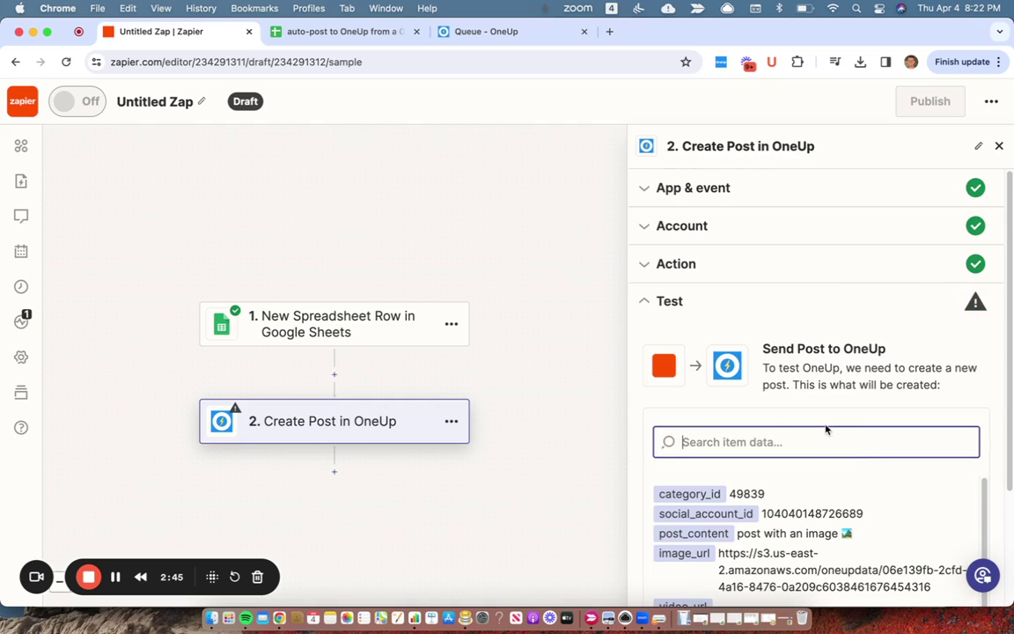
pyautogui.scroll(-3, 796, 372)
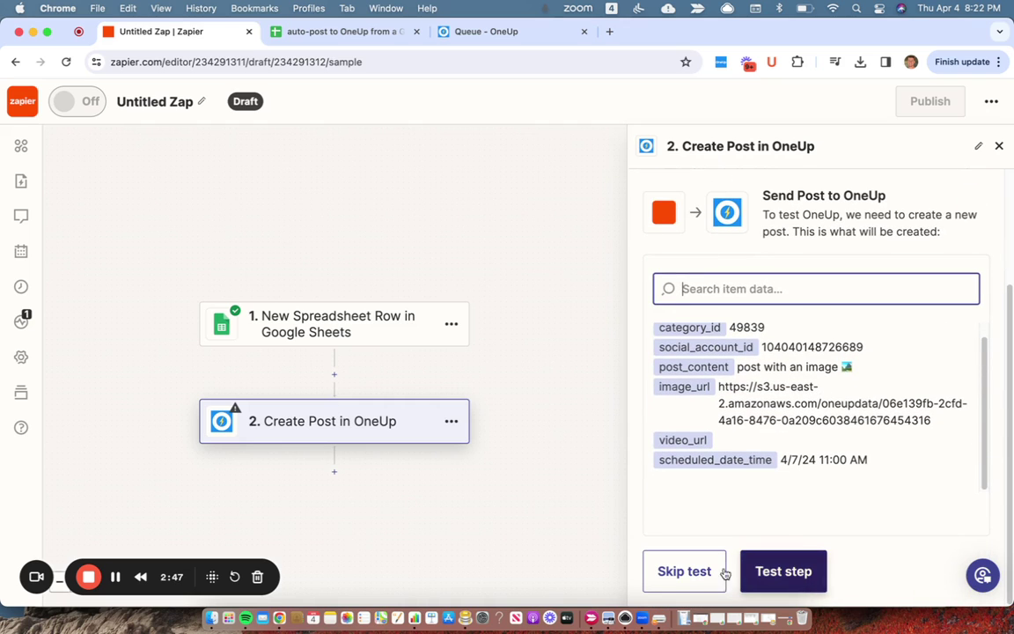
pyautogui.click(783, 571)
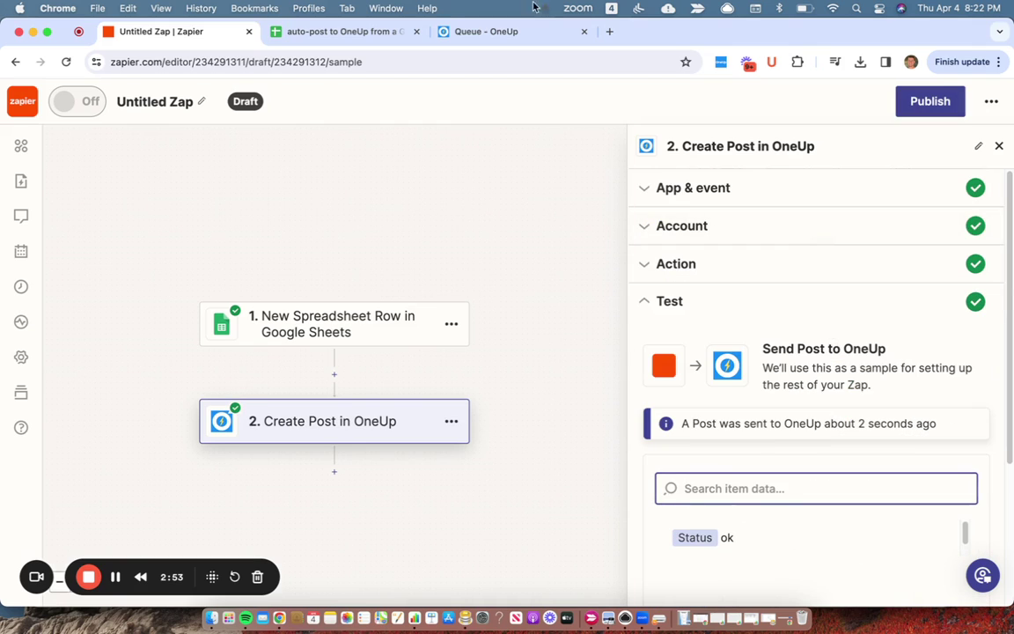
# Step: Compare the scheduled post in the OneUp queue with the caption and date of row 3 in the Google Sheet
pyautogui.click(519, 32)
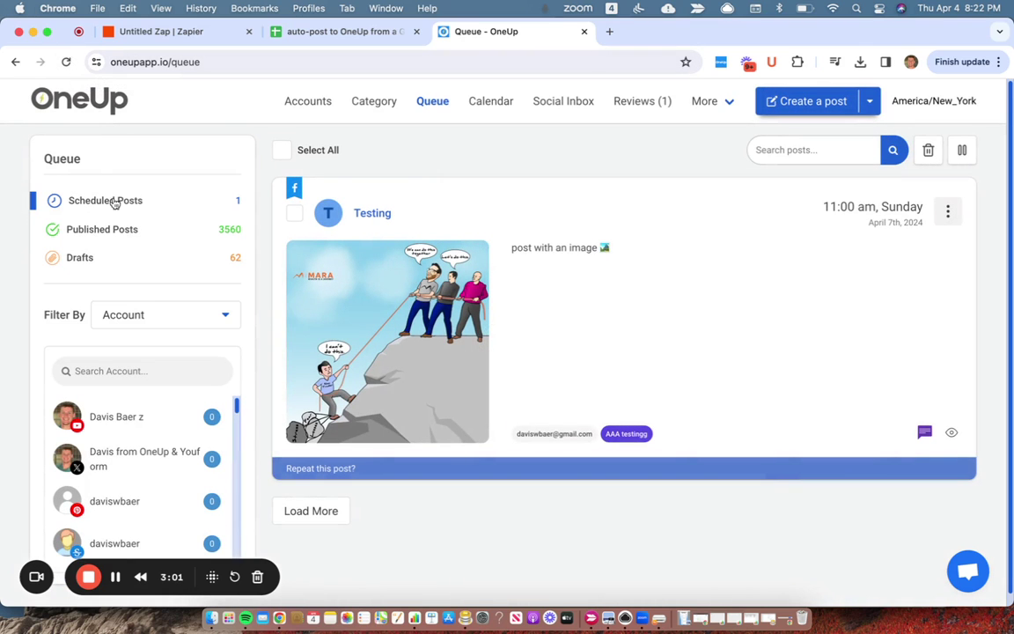
pyautogui.moveTo(512, 249); pyautogui.dragTo(641, 262)
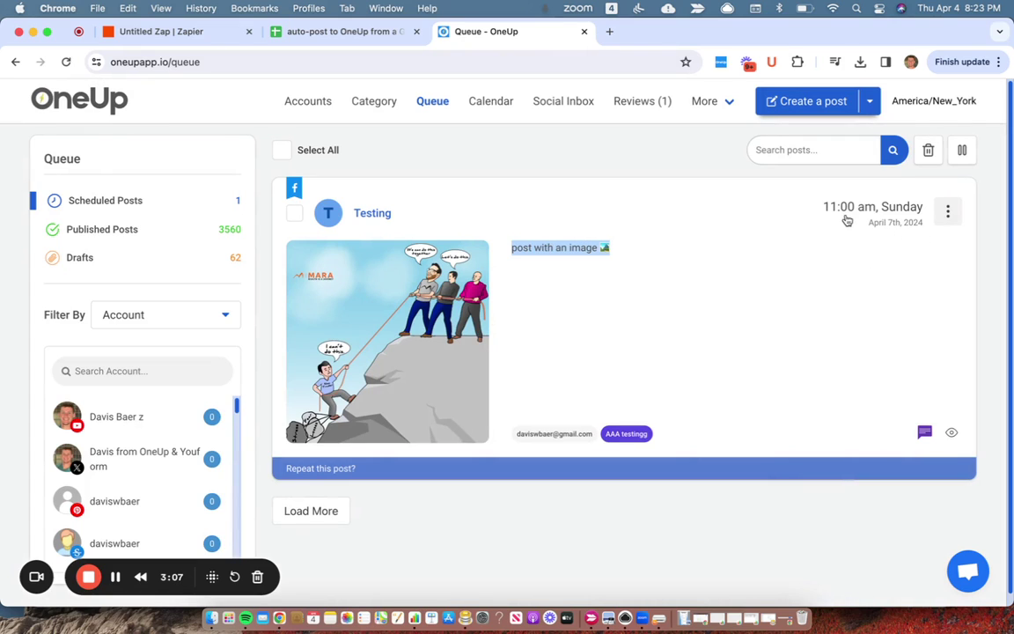
pyautogui.click(322, 35)
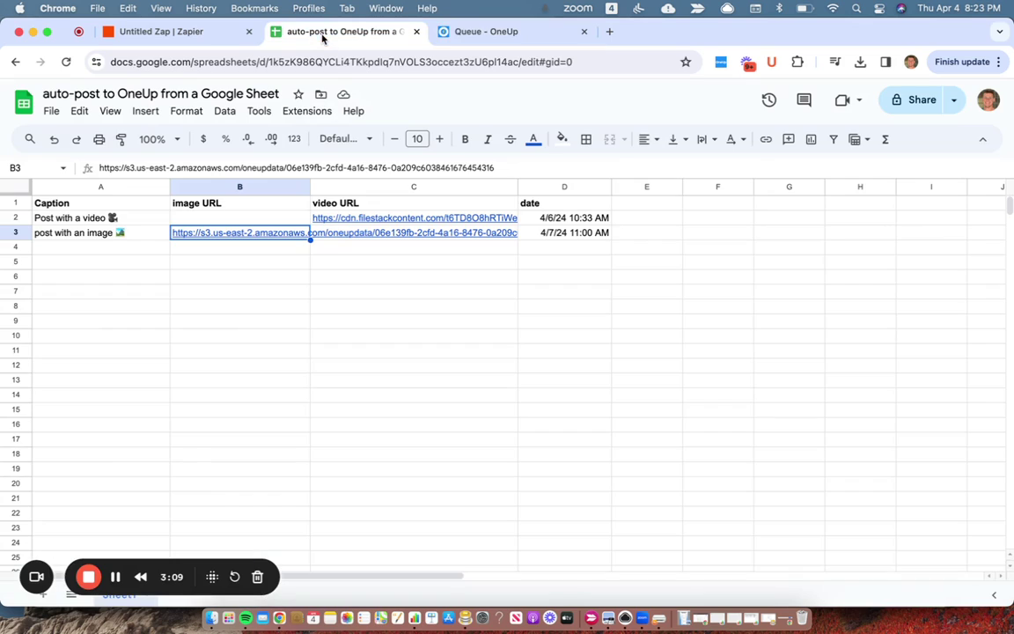
pyautogui.click(557, 234)
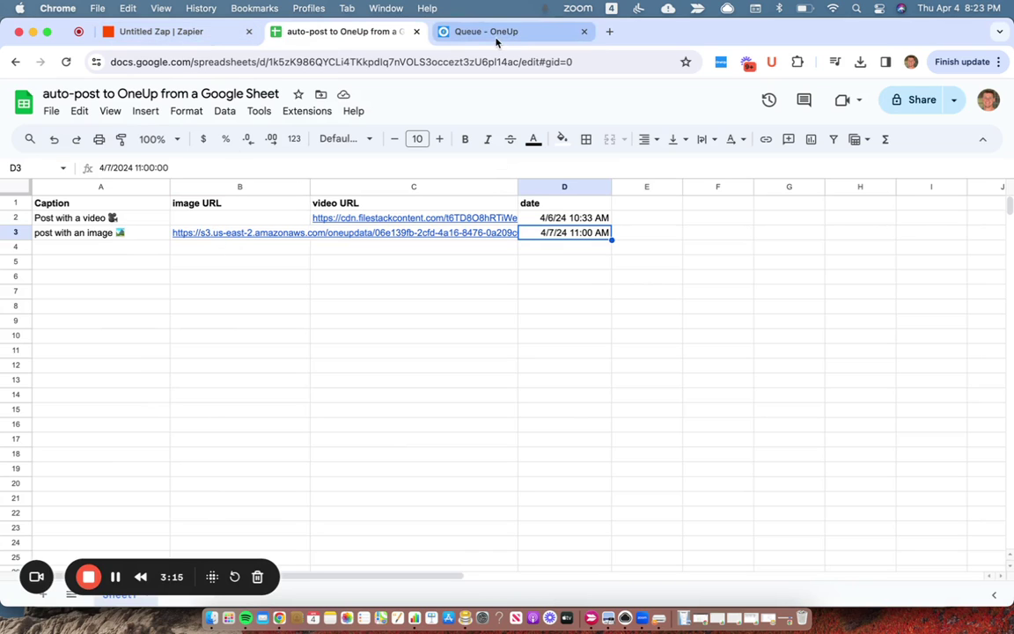
# Step: Review the Create Post test result in the Zap editor and return to the Google Sheet
pyautogui.click(154, 32)
pyautogui.scroll(-3, 740, 376)
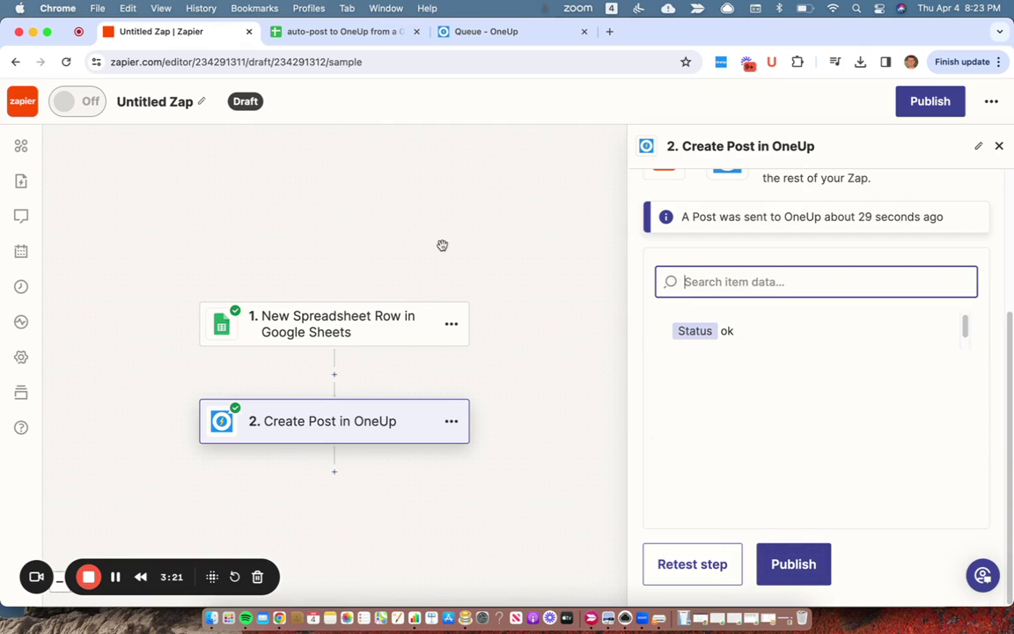
pyautogui.click(339, 35)
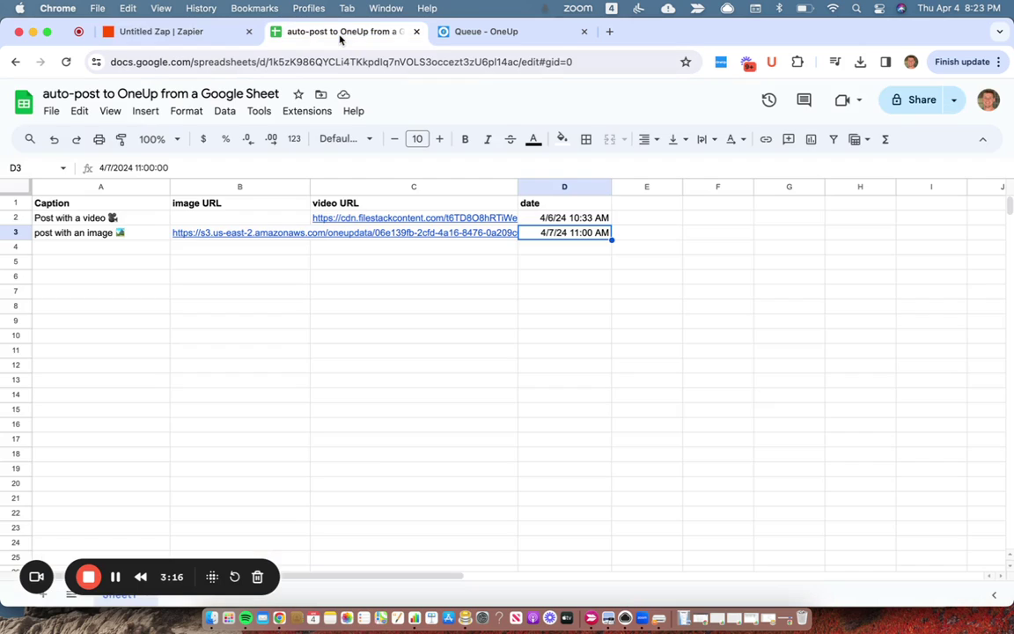